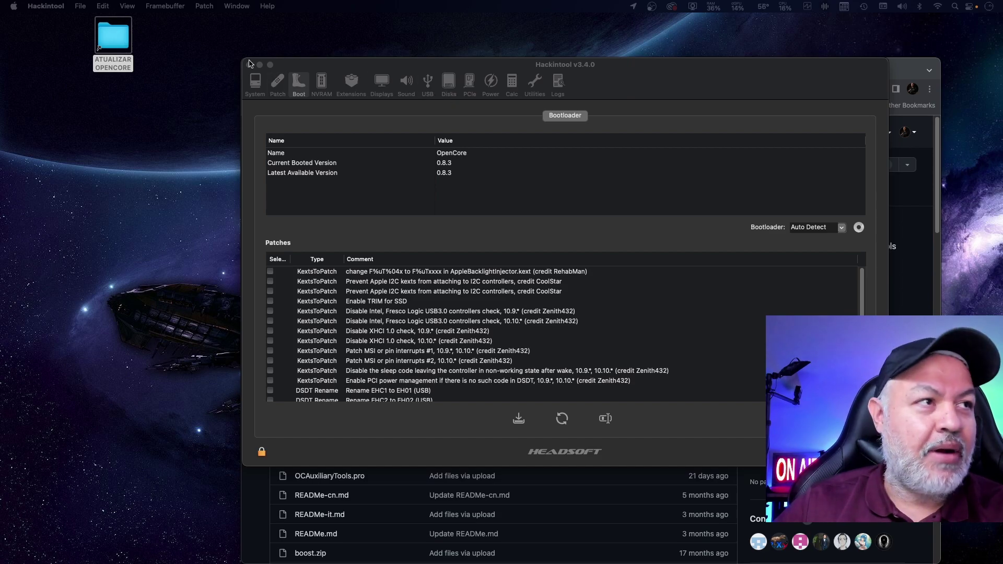
# Open the ATUALIZAR OPENCORE folder and look over the ESP Mounter Pro, Hackintool and OCAuxiliaryTools applications in it
pyautogui.doubleClick(117, 45)
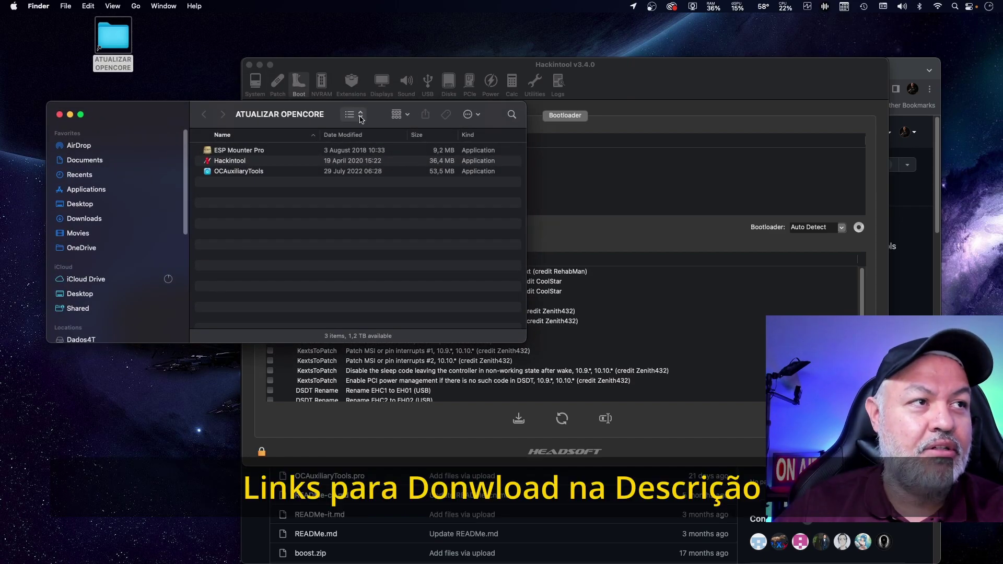
pyautogui.click(235, 151)
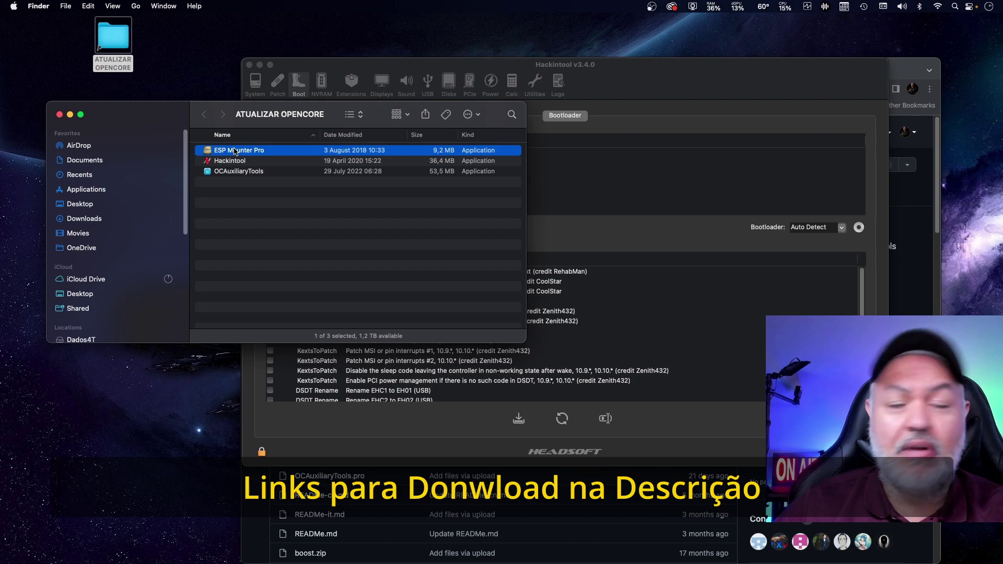
pyautogui.click(236, 161)
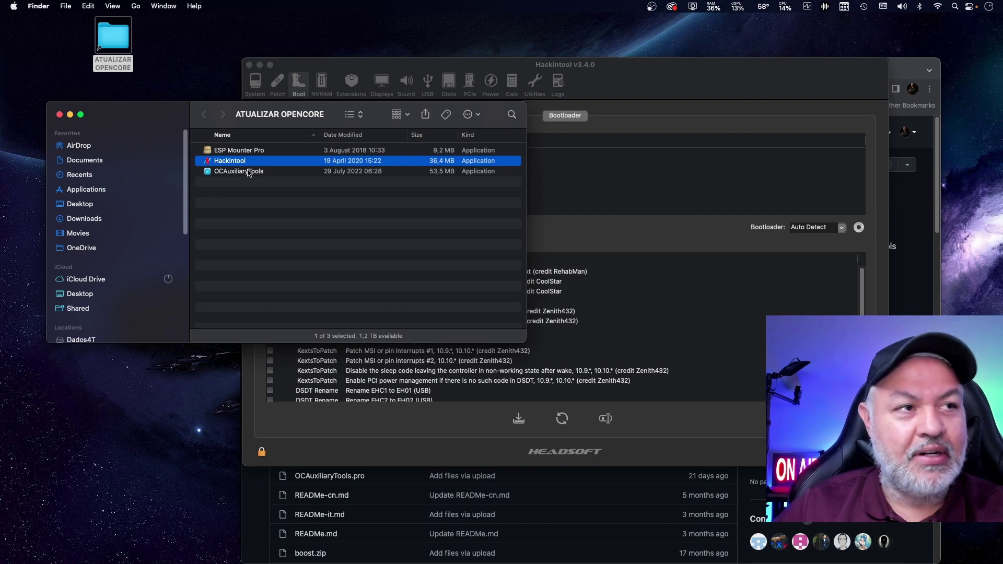
pyautogui.click(249, 173)
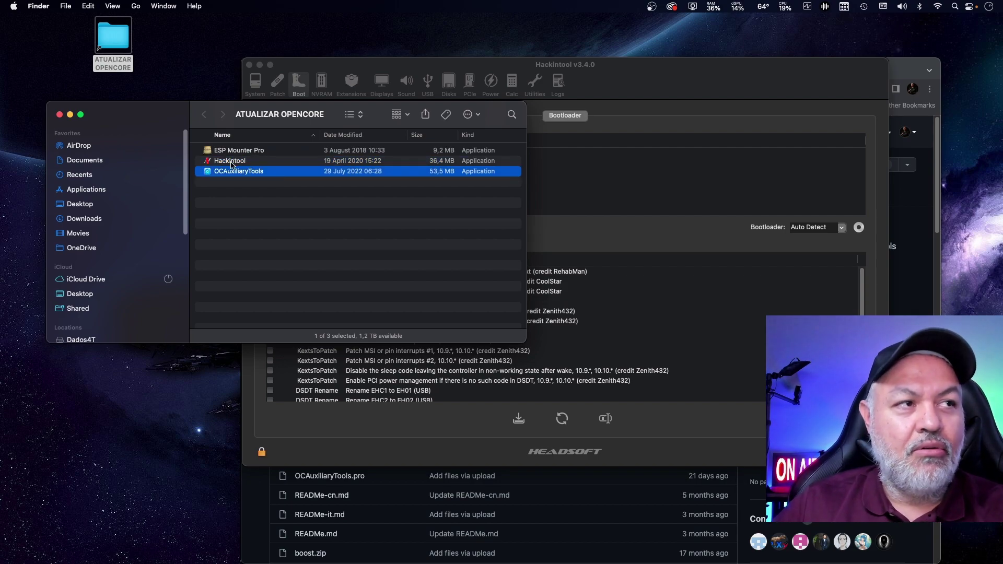
# Open Hackintool to compare the booted OpenCore version with the latest available one, and close its window
pyautogui.doubleClick(232, 162)
pyautogui.moveTo(366, 64); pyautogui.dragTo(235, 64)
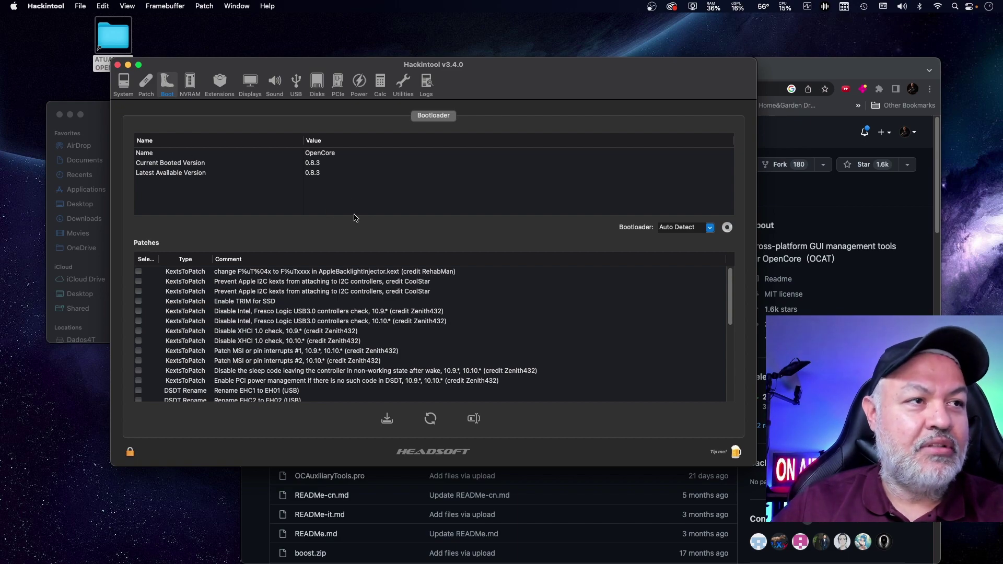
pyautogui.click(118, 65)
# Download OCAT_Mac.dmg from the latest OCAuxiliaryTools release, 20220229, on GitHub and open the disk image
pyautogui.moveTo(523, 72); pyautogui.dragTo(422, 56)
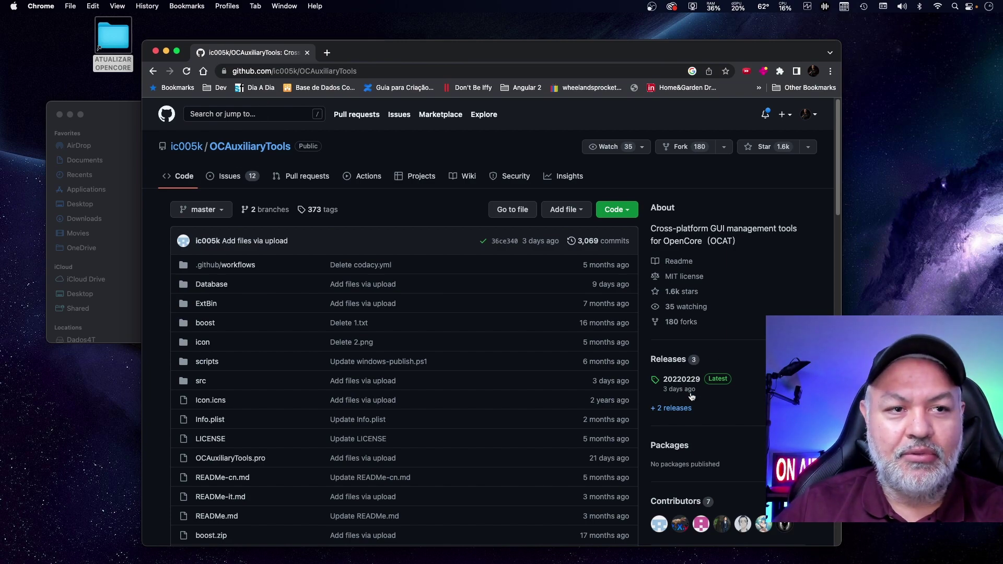
pyautogui.click(681, 380)
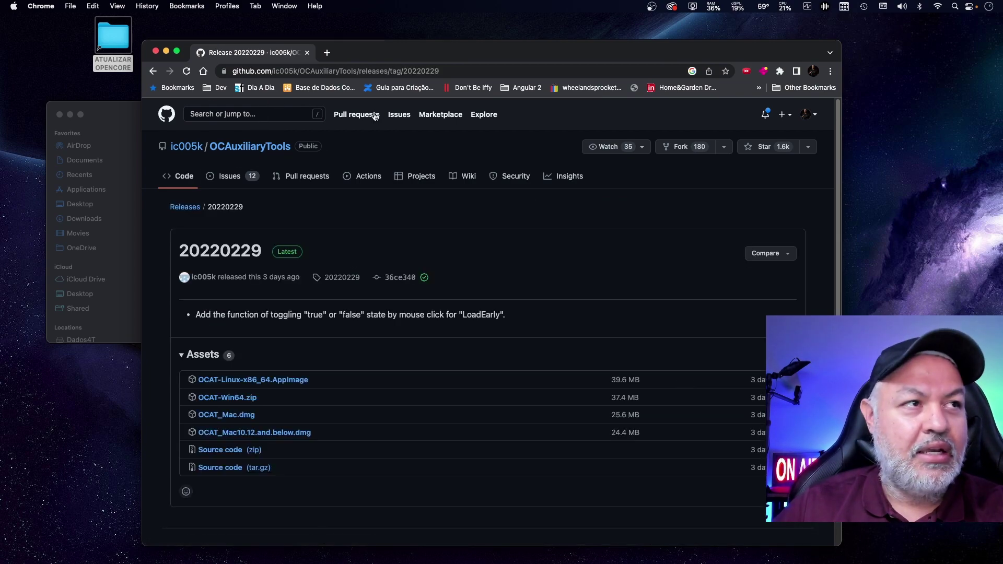
pyautogui.click(153, 72)
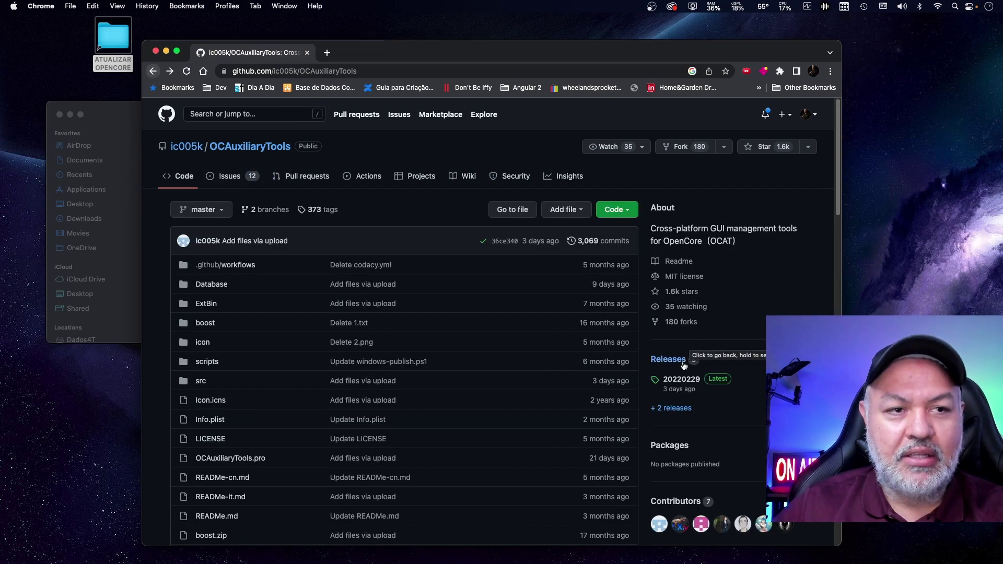
pyautogui.click(681, 383)
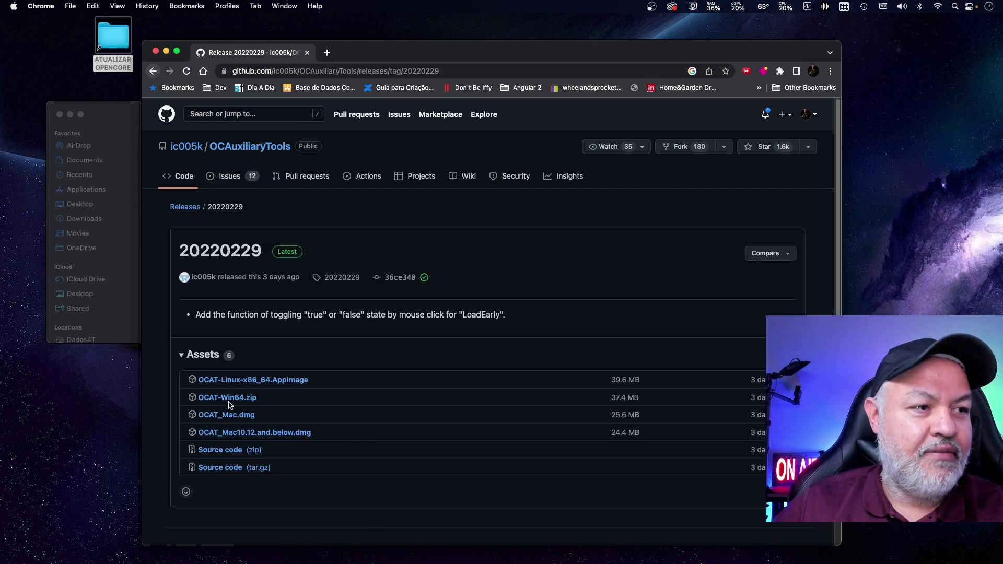
pyautogui.click(212, 416)
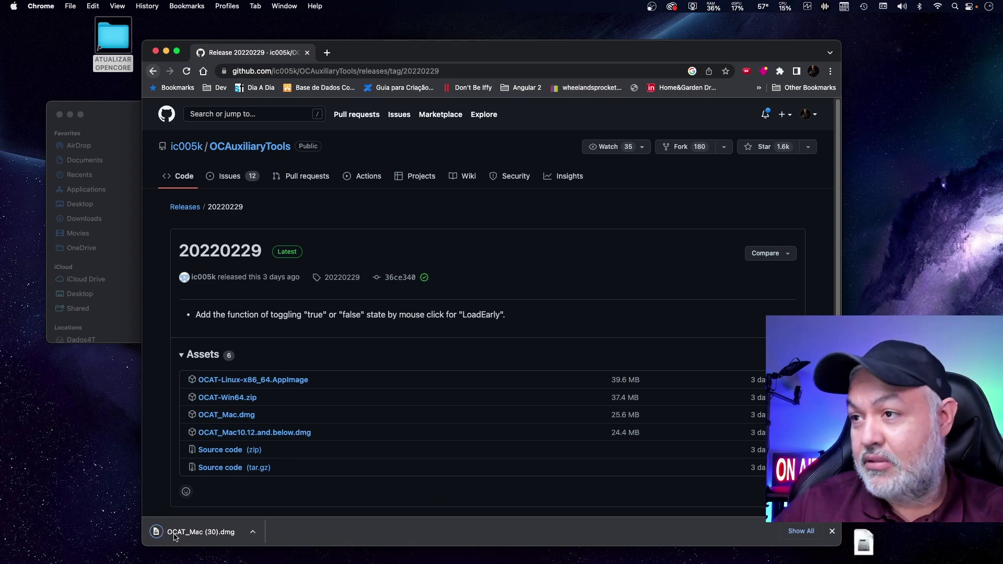
pyautogui.click(180, 536)
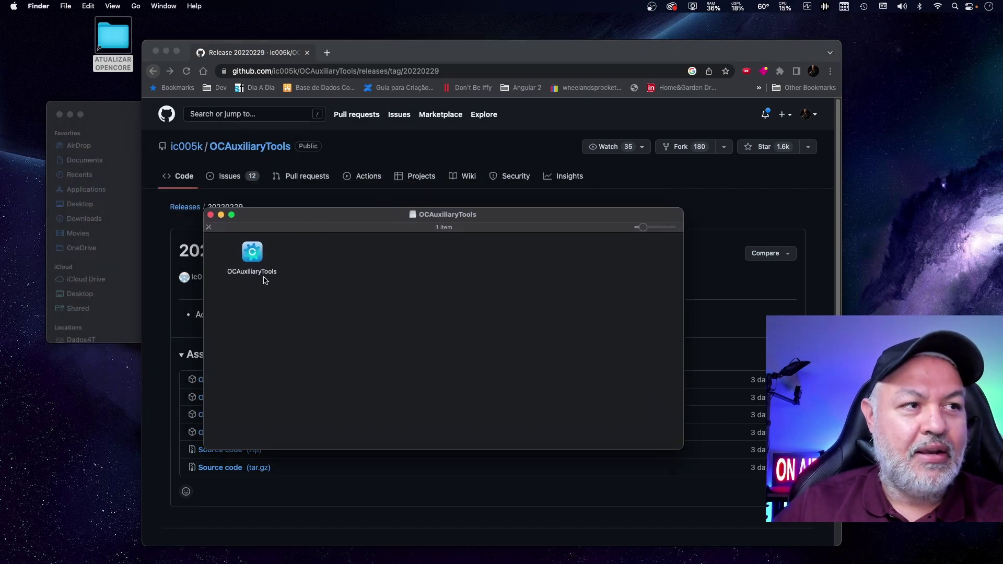
# Try to copy OCAuxiliaryTools into the ATUALIZAR OPENCORE folder, stop the replacement, and close all open windows
pyautogui.moveTo(254, 256); pyautogui.dragTo(116, 47)
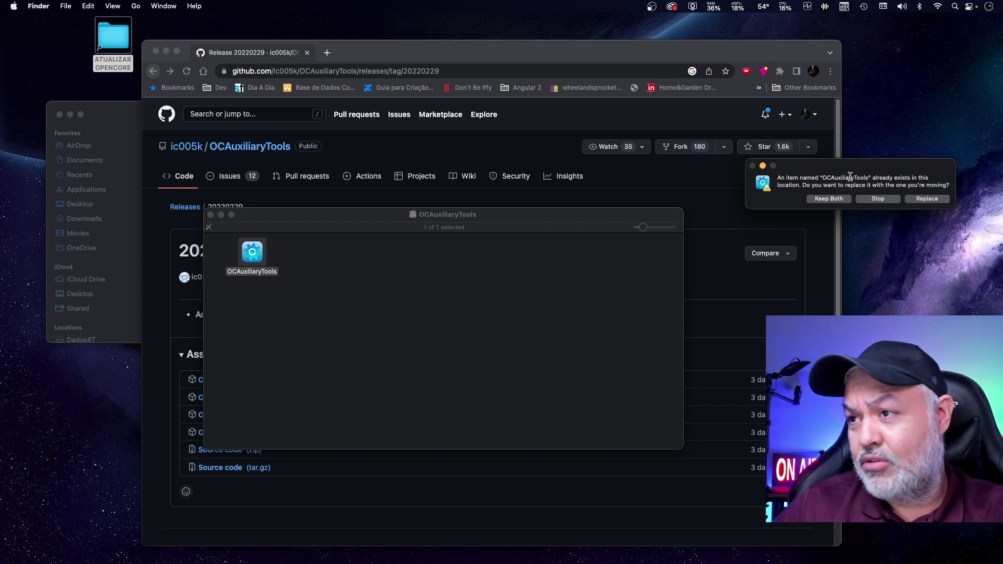
pyautogui.click(879, 200)
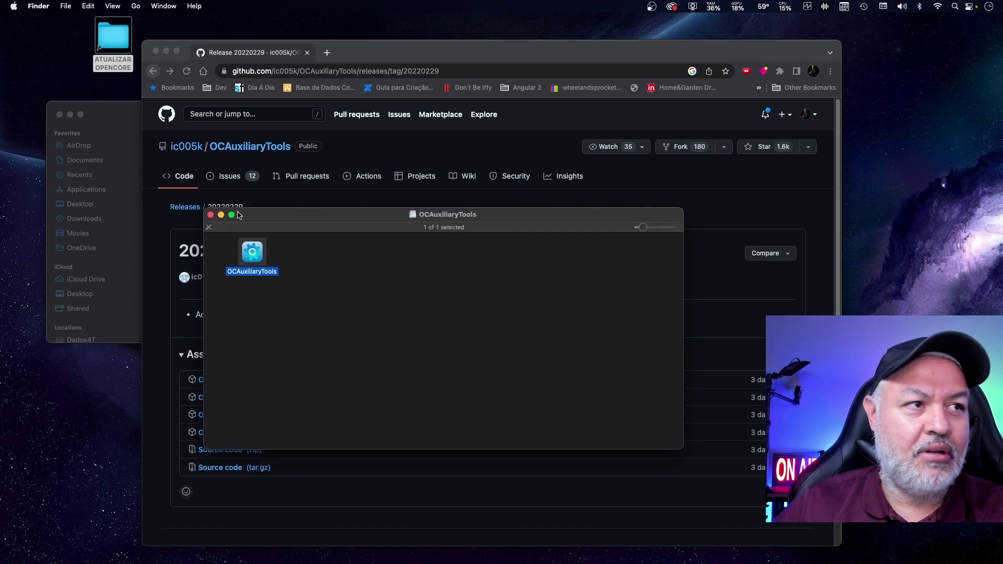
pyautogui.click(211, 216)
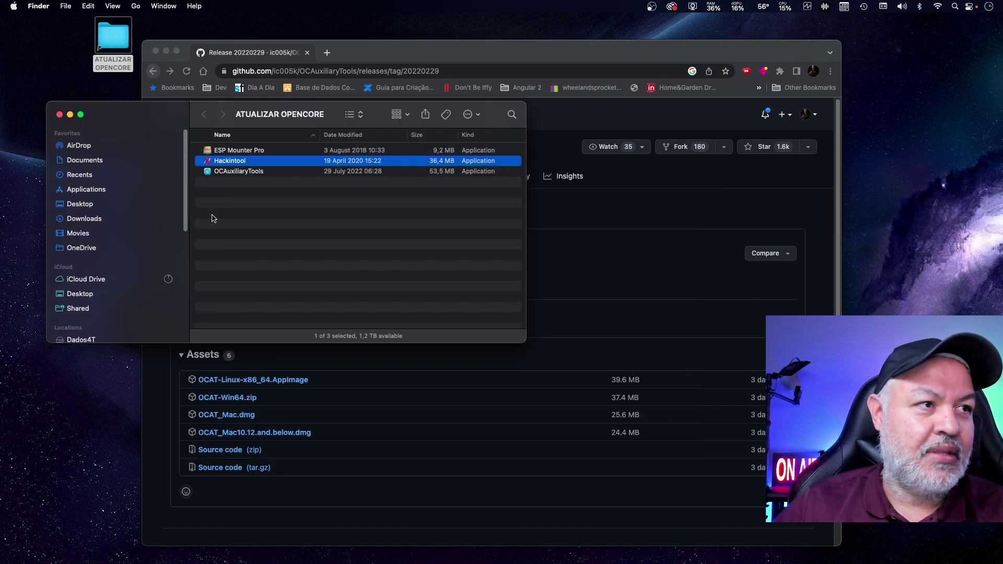
pyautogui.click(59, 114)
pyautogui.click(156, 51)
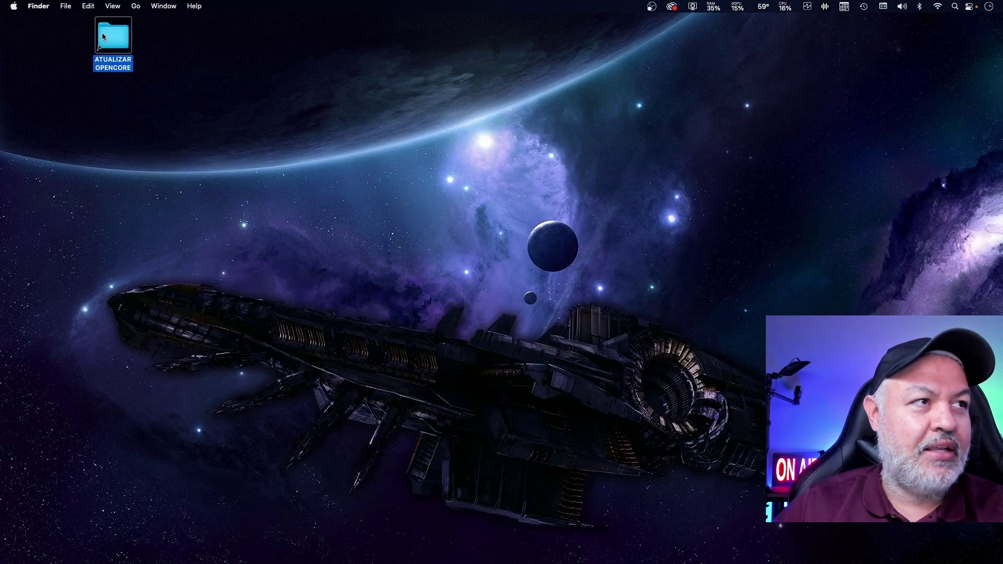
# Launch ESP Mounter Pro from the ATUALIZAR OPENCORE folder and mount the EFI partition disk1s1 of the XPG GAMMIX S11L drive
pyautogui.doubleClick(104, 37)
pyautogui.doubleClick(249, 151)
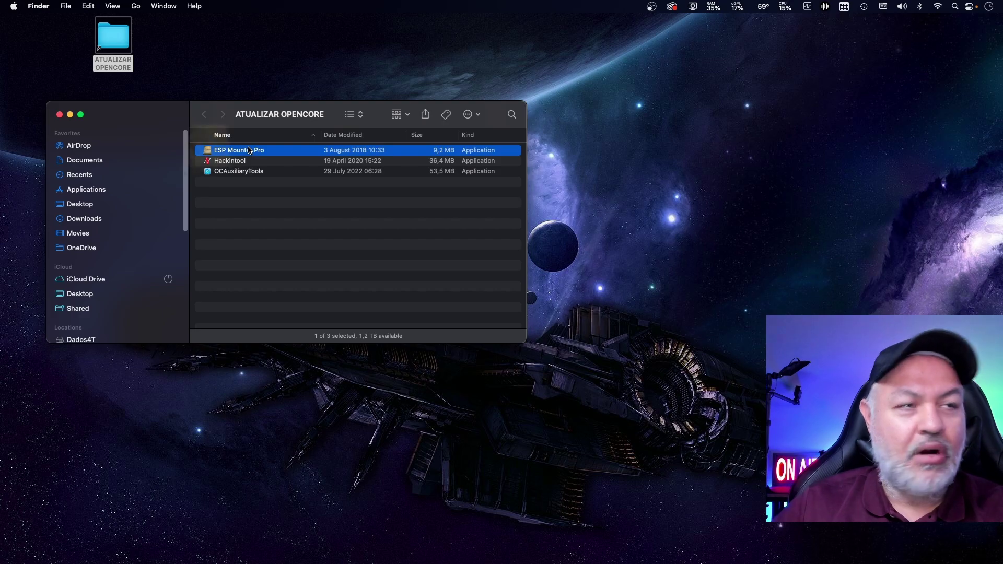
pyautogui.click(768, 7)
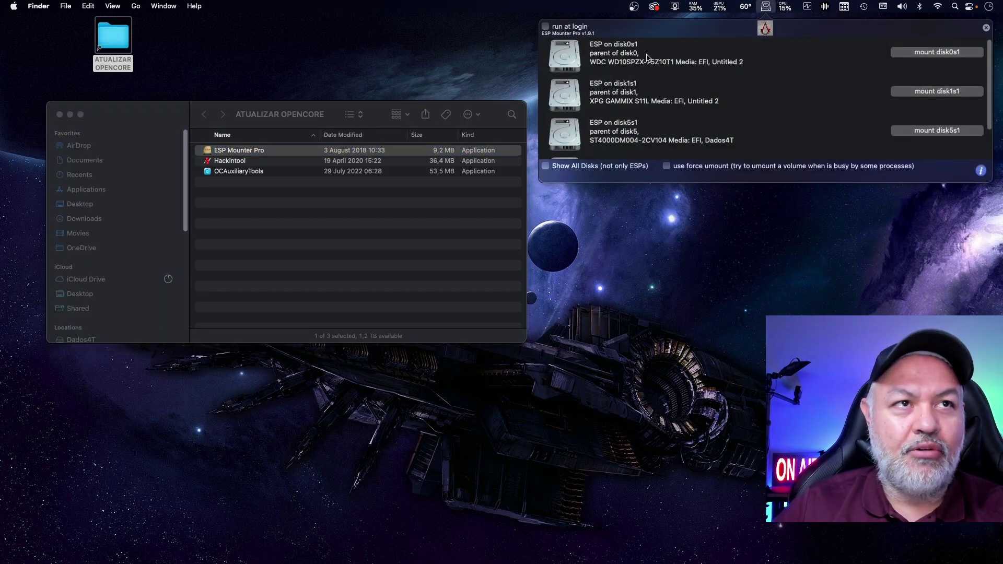
pyautogui.click(618, 102)
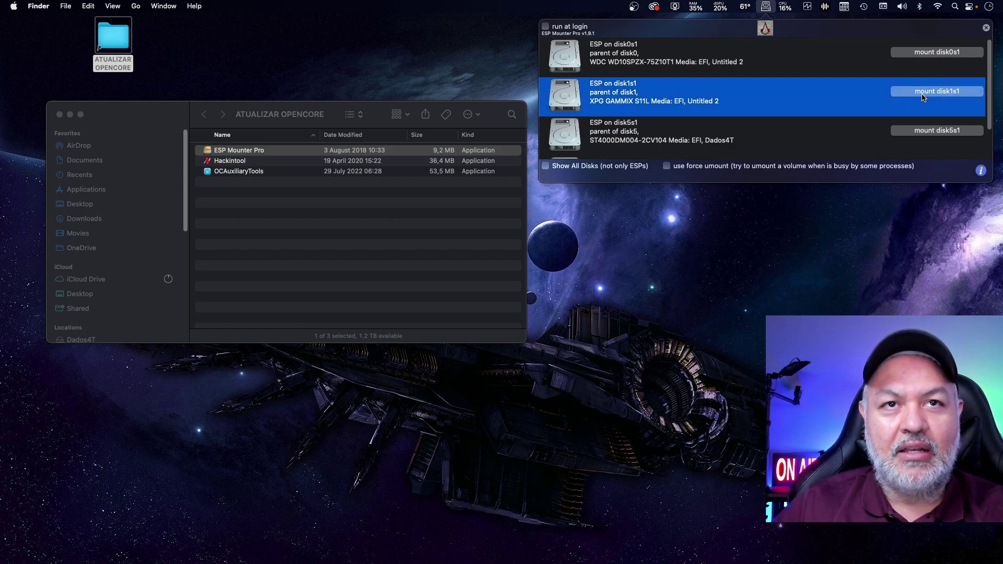
pyautogui.click(899, 99)
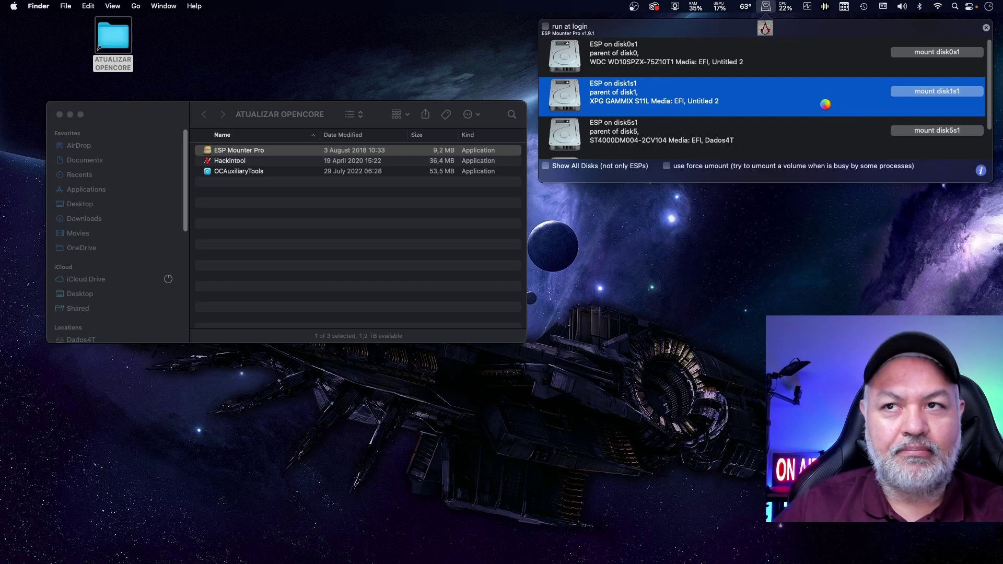
# Open the mounted /Volumes/EFI volume and copy its EFI folder into the ATUALIZAR OPENCORE folder
pyautogui.click(922, 105)
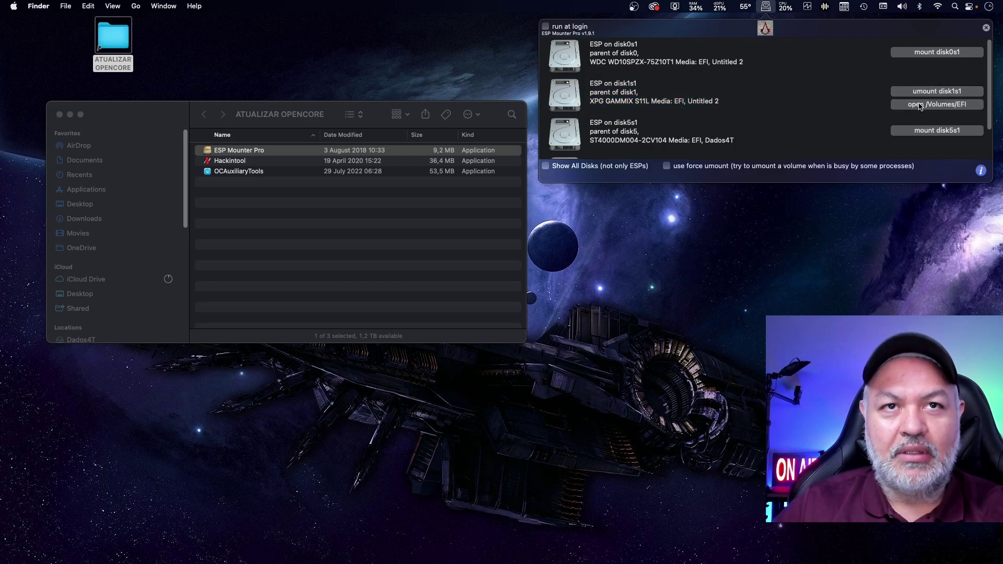
pyautogui.moveTo(303, 130); pyautogui.dragTo(747, 108)
pyautogui.moveTo(678, 143); pyautogui.dragTo(293, 226)
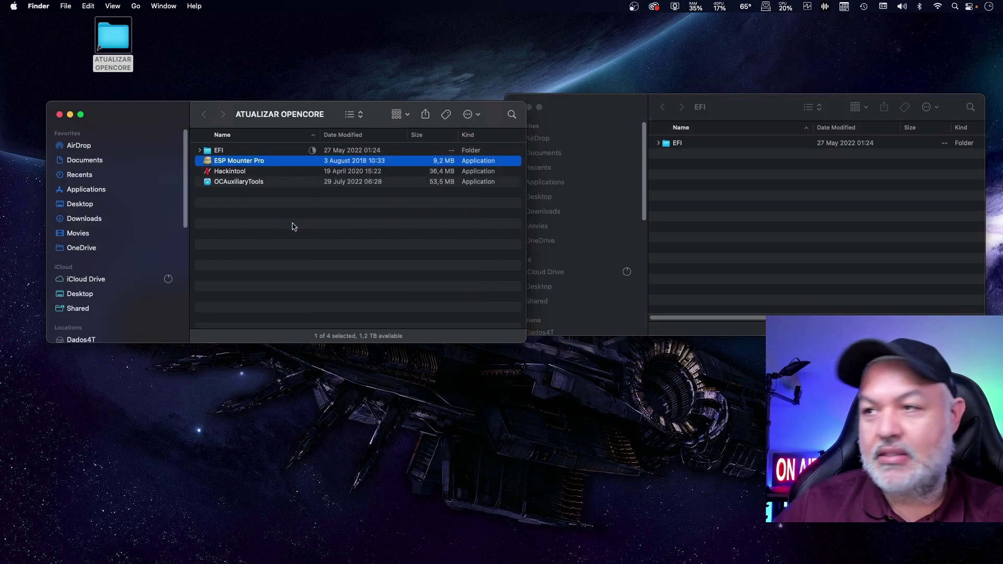
# Unmount the disk1s1 partition and close ESP Mounter Pro
pyautogui.click(766, 7)
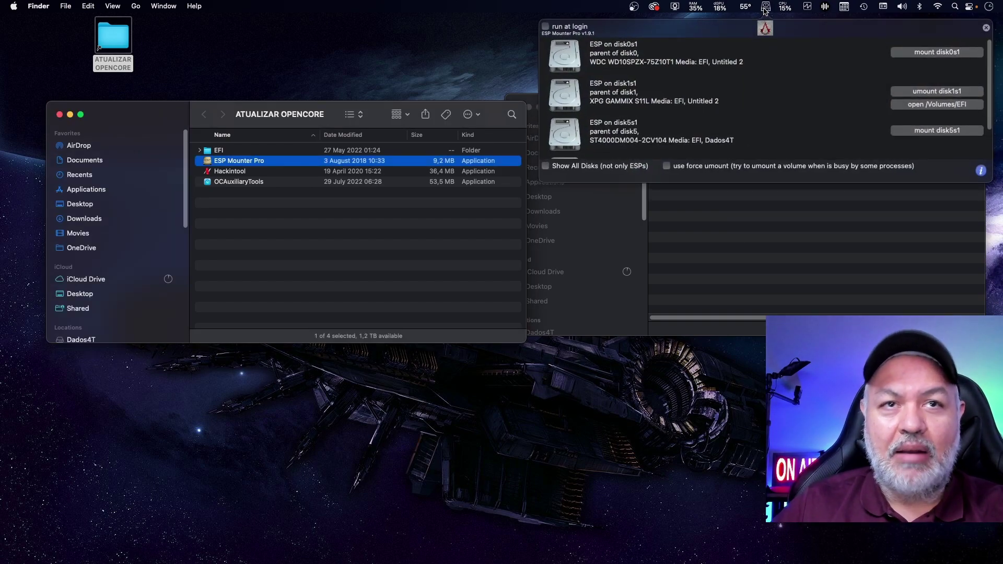
pyautogui.click(929, 92)
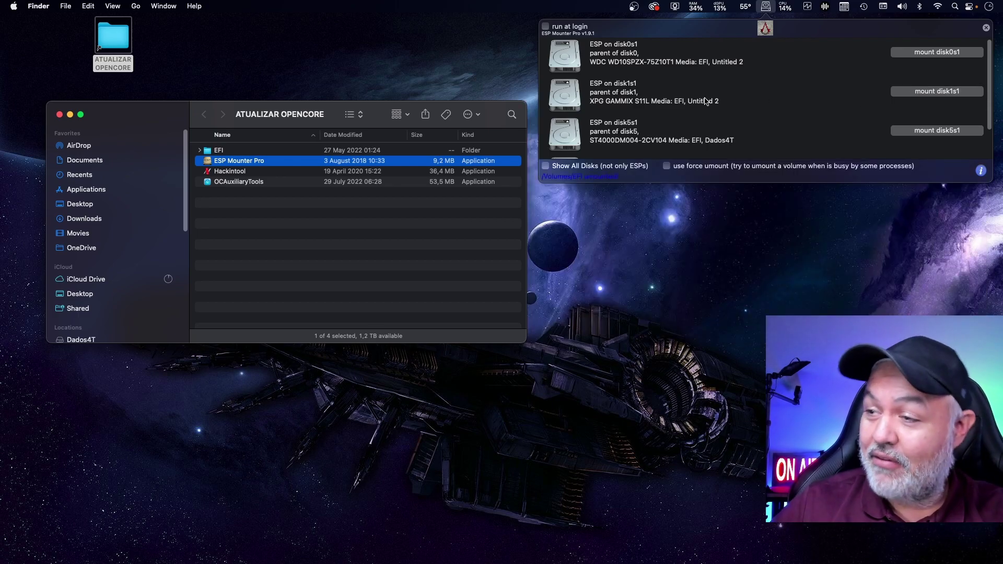
pyautogui.scroll(-2, 878, 113)
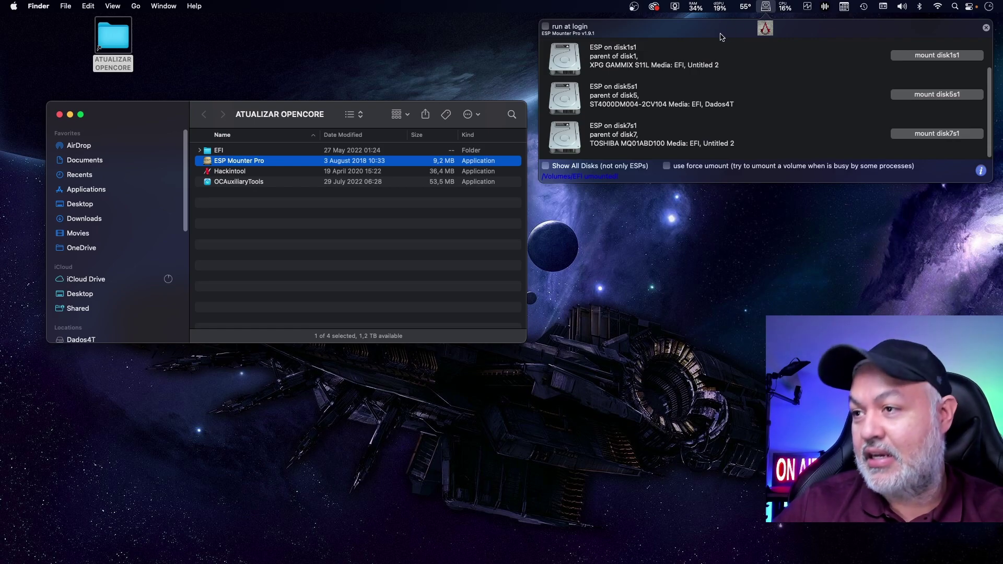
pyautogui.click(986, 28)
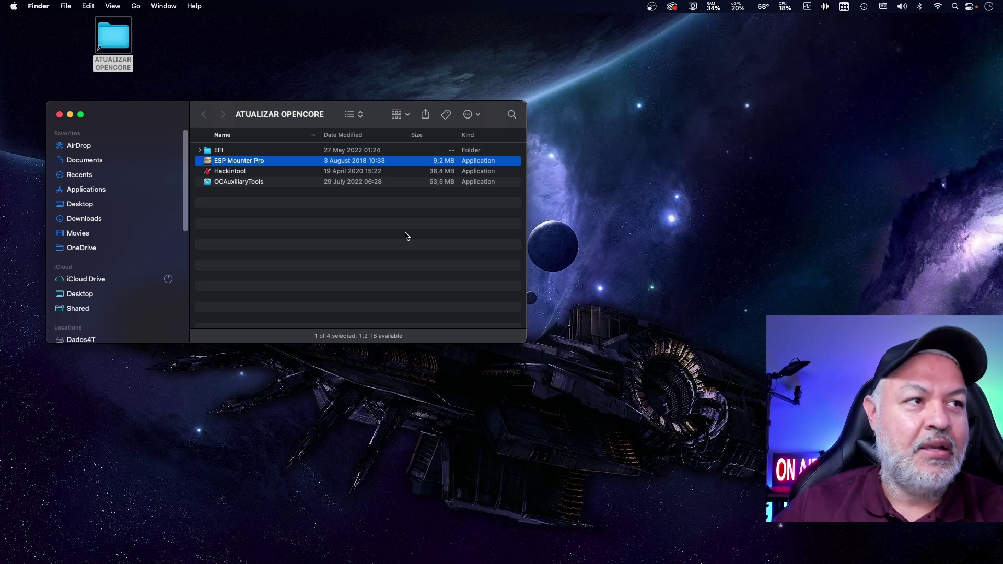
# Launch OCAuxiliaryTools and load config.plist from the OC folder of the copied EFI
pyautogui.click(280, 224)
pyautogui.moveTo(234, 183); pyautogui.dragTo(340, 211)
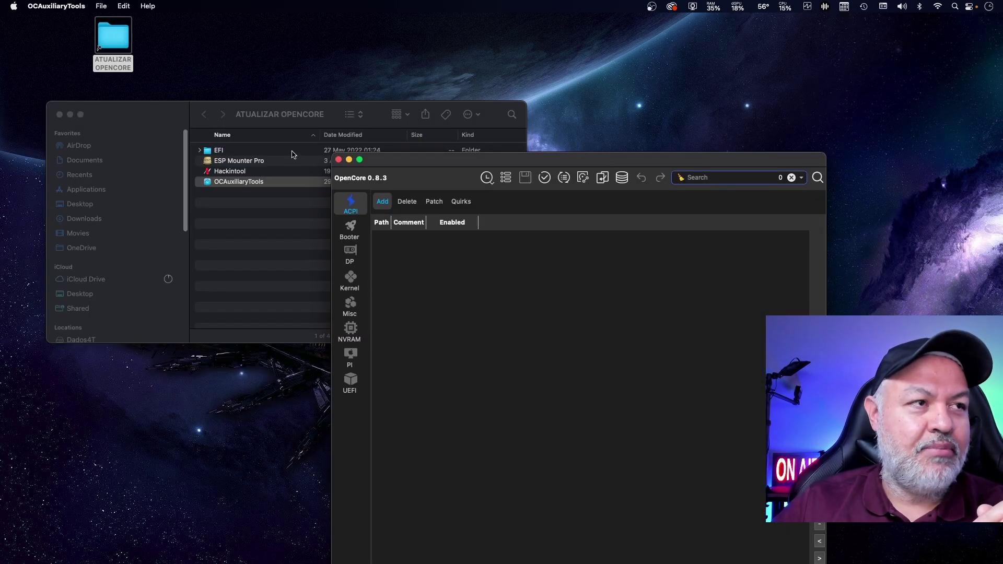
pyautogui.click(264, 181)
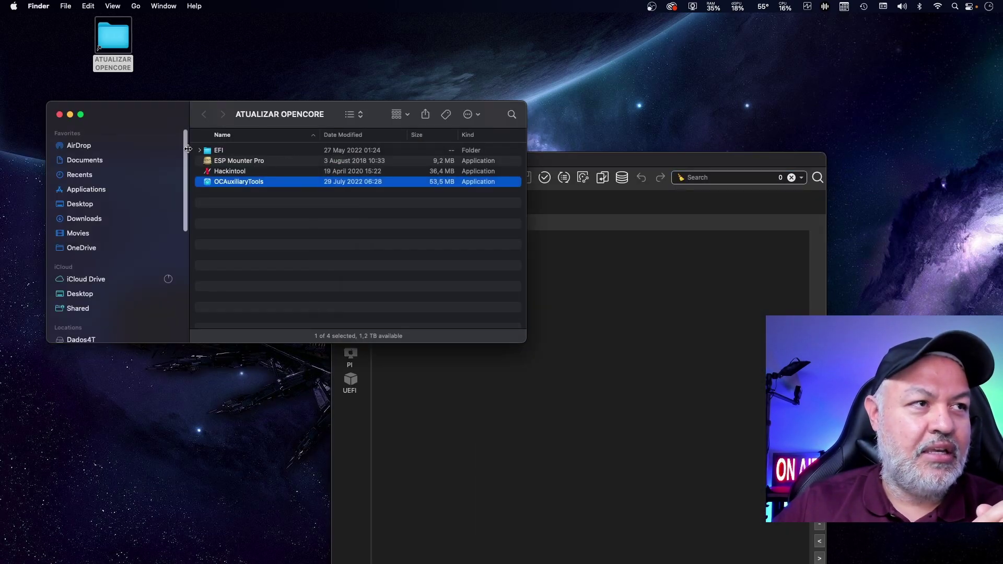
pyautogui.click(199, 150)
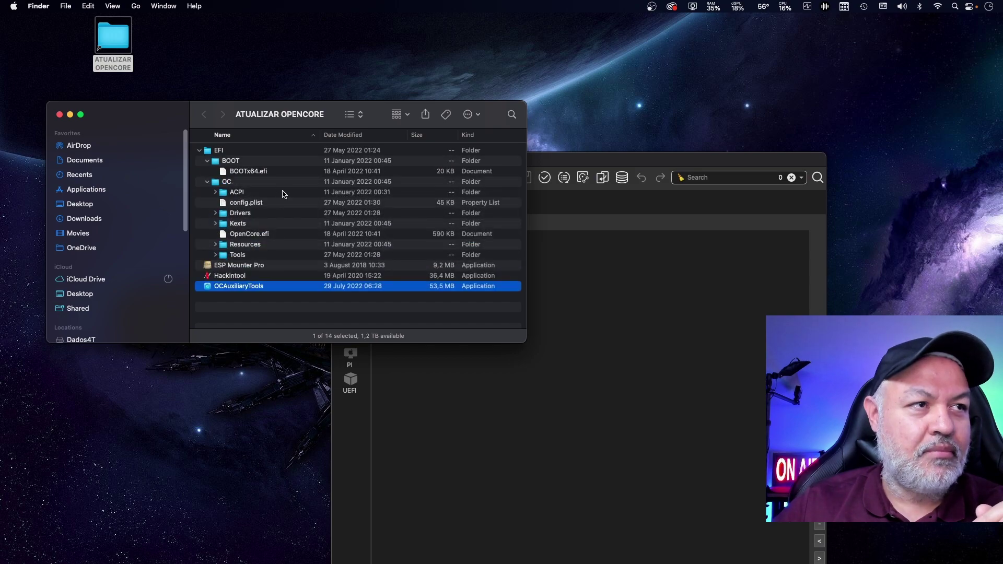
pyautogui.moveTo(246, 203); pyautogui.dragTo(582, 159)
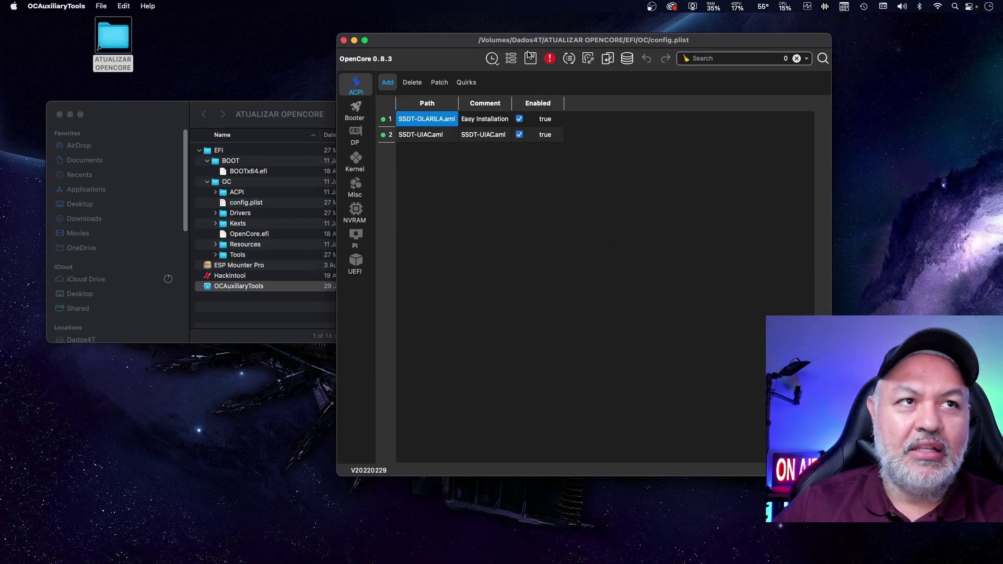
# Run OC Validate on the loaded config.plist, review the reported issues, and close the report
pyautogui.moveTo(550, 64)
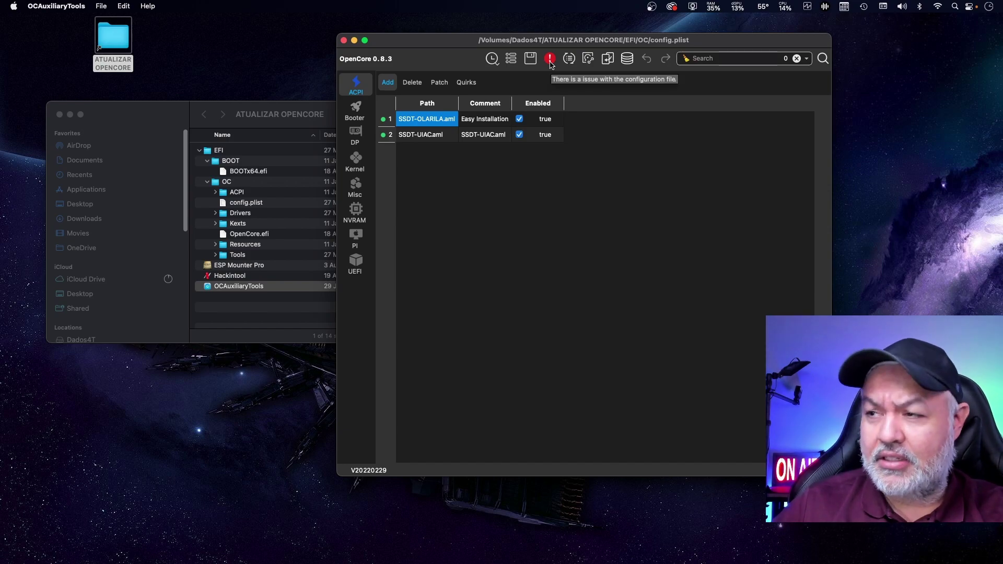
pyautogui.click(550, 60)
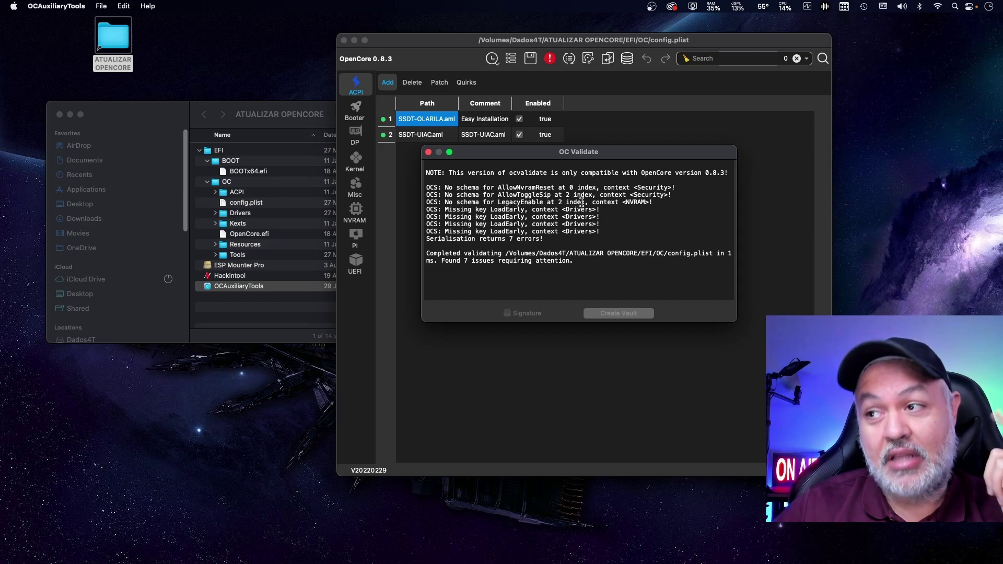
pyautogui.click(429, 152)
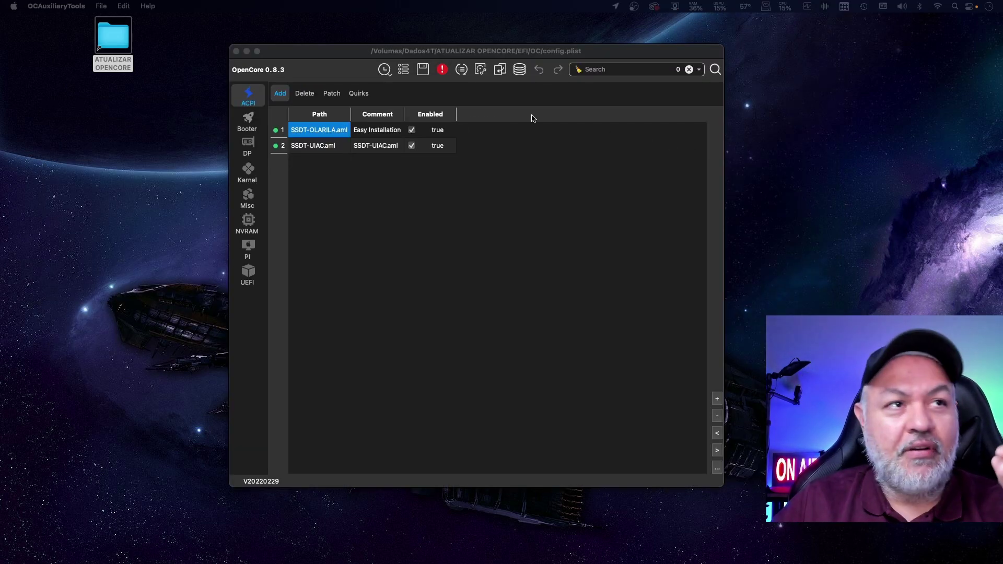
# Download OpenCore 0.8.3 into the database through the sync window, acknowledge the update, and close the sync window
pyautogui.click(462, 71)
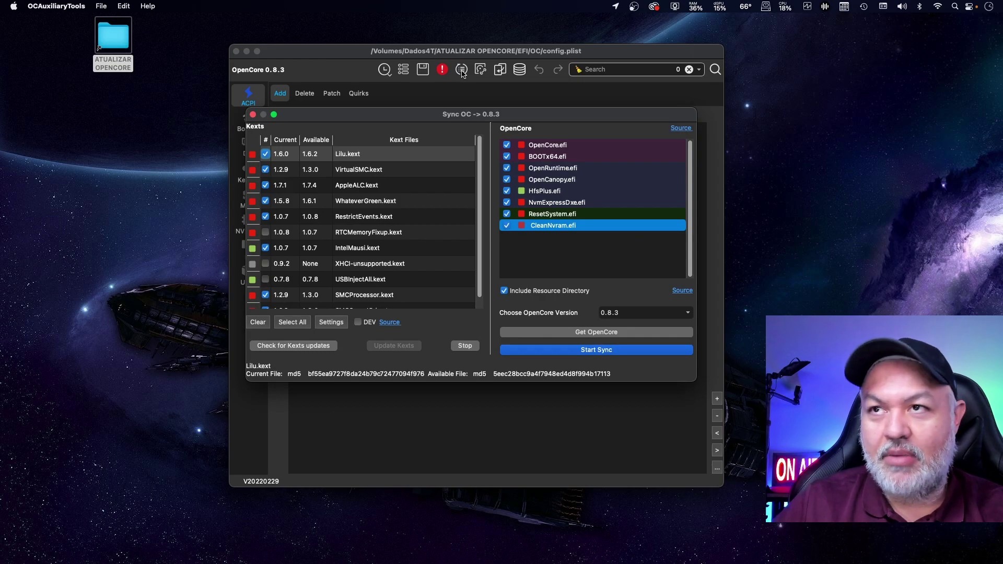
pyautogui.click(631, 314)
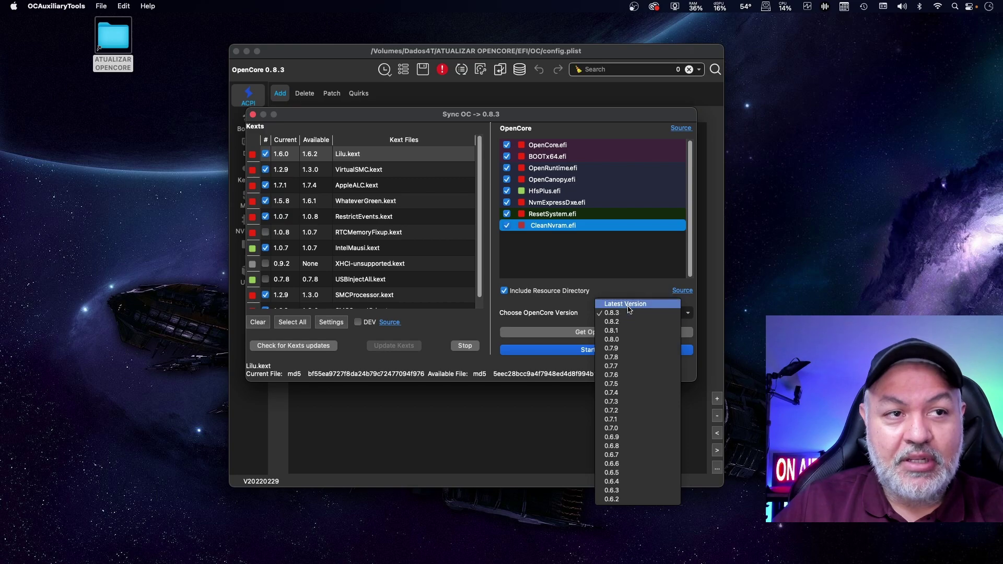
pyautogui.click(627, 305)
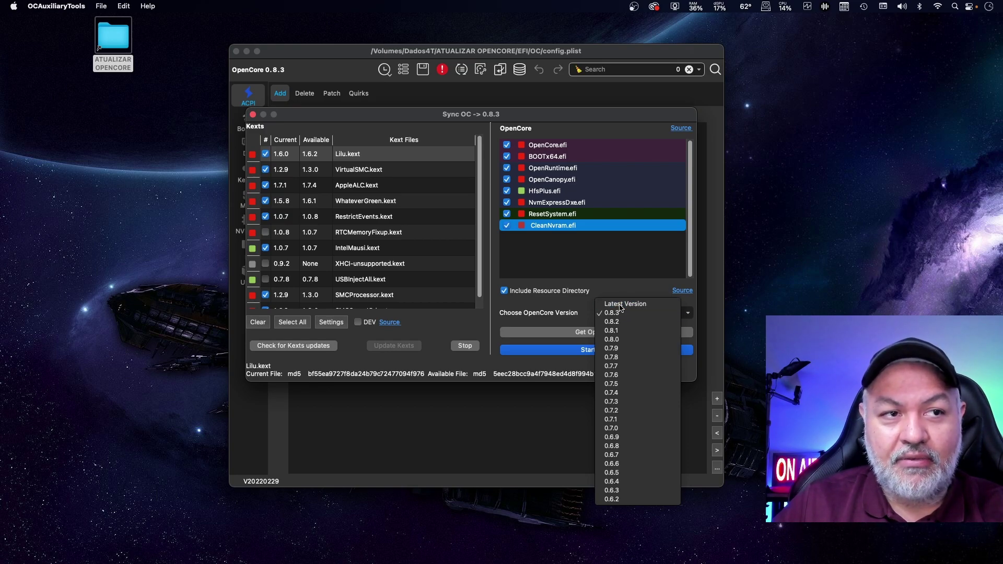
pyautogui.click(591, 334)
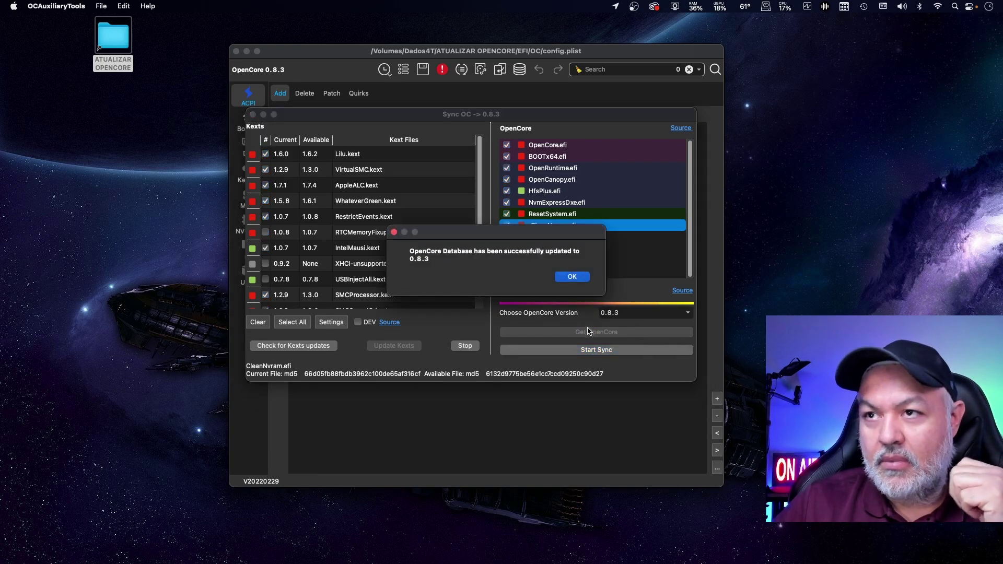
pyautogui.click(570, 277)
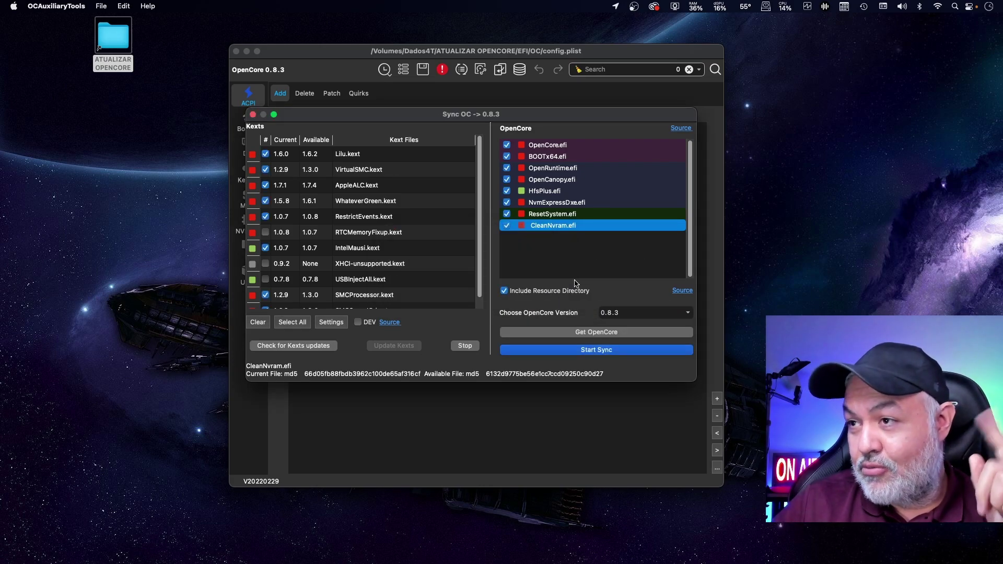
pyautogui.click(253, 114)
pyautogui.moveTo(329, 53); pyautogui.dragTo(330, 54)
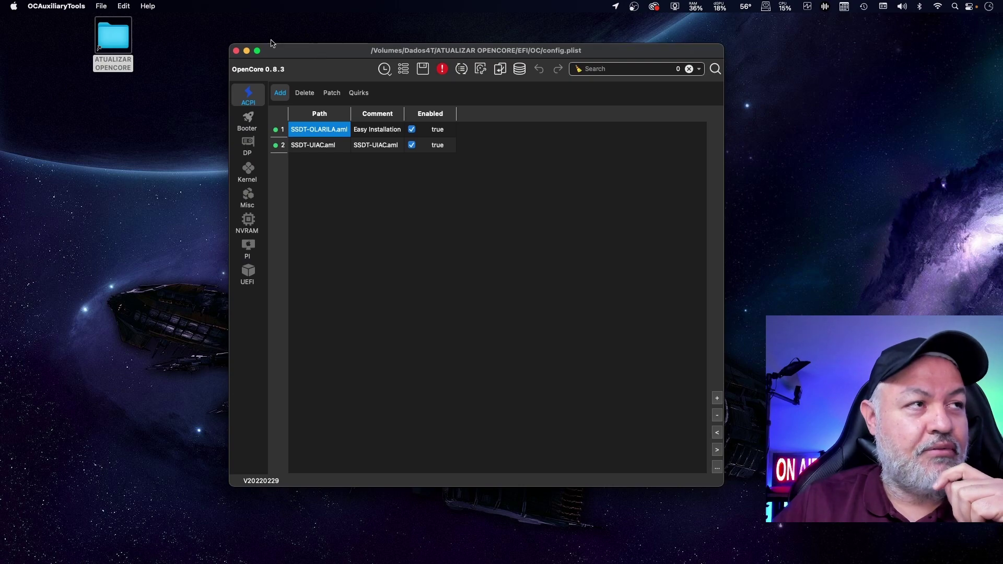
pyautogui.click(122, 8)
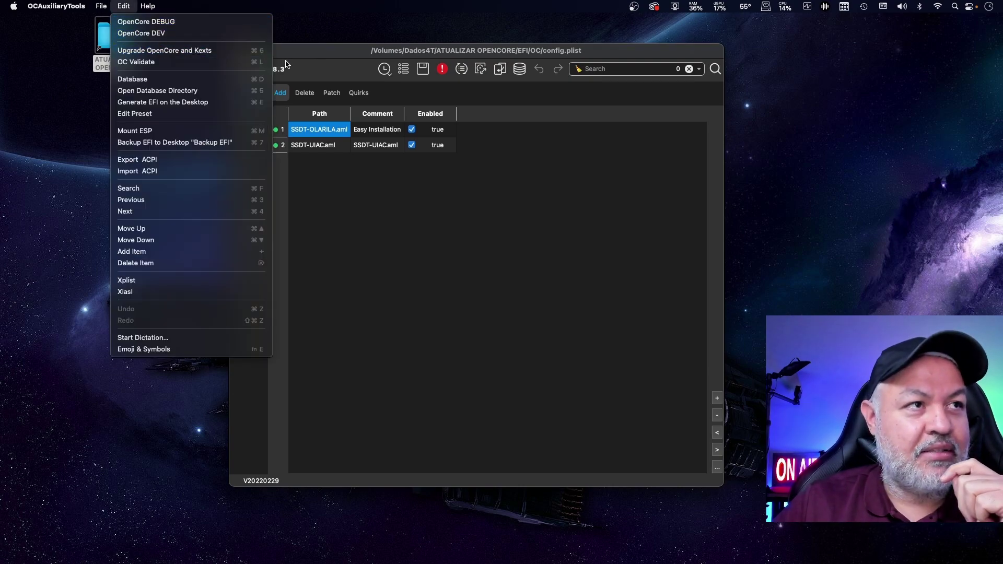
pyautogui.click(306, 67)
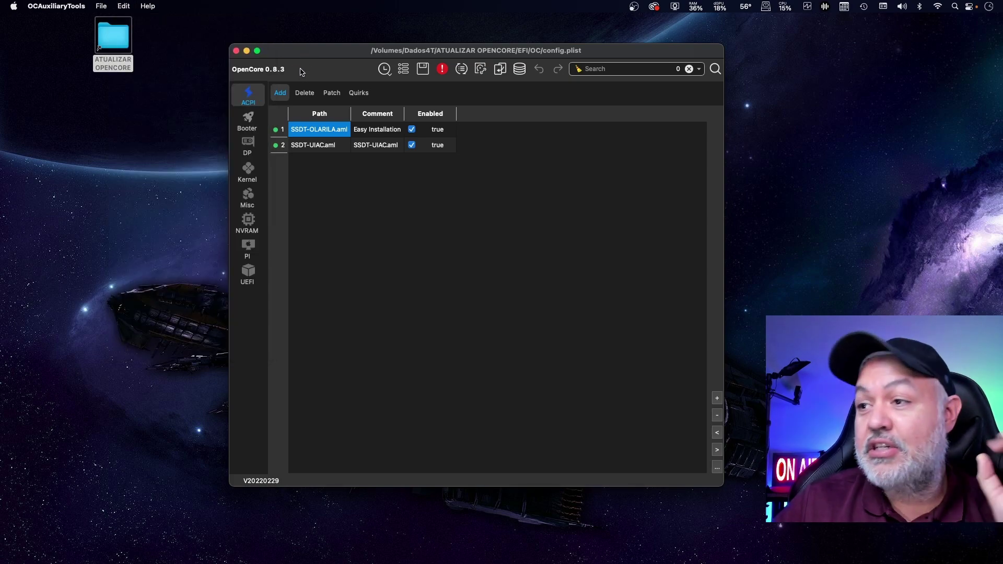
# Reopen the OpenCore sync window, select all kexts, and check for kext updates
pyautogui.click(462, 70)
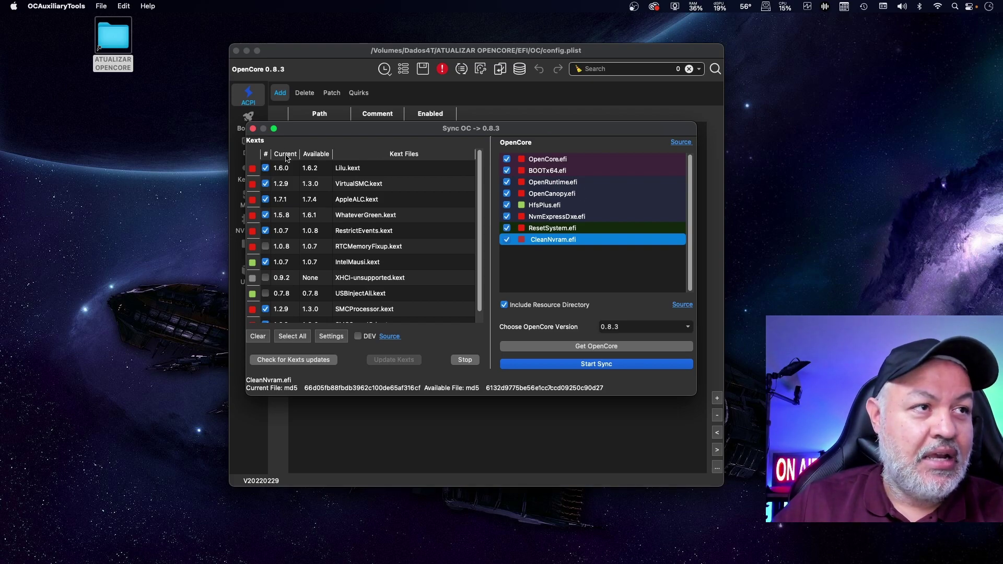
pyautogui.click(292, 337)
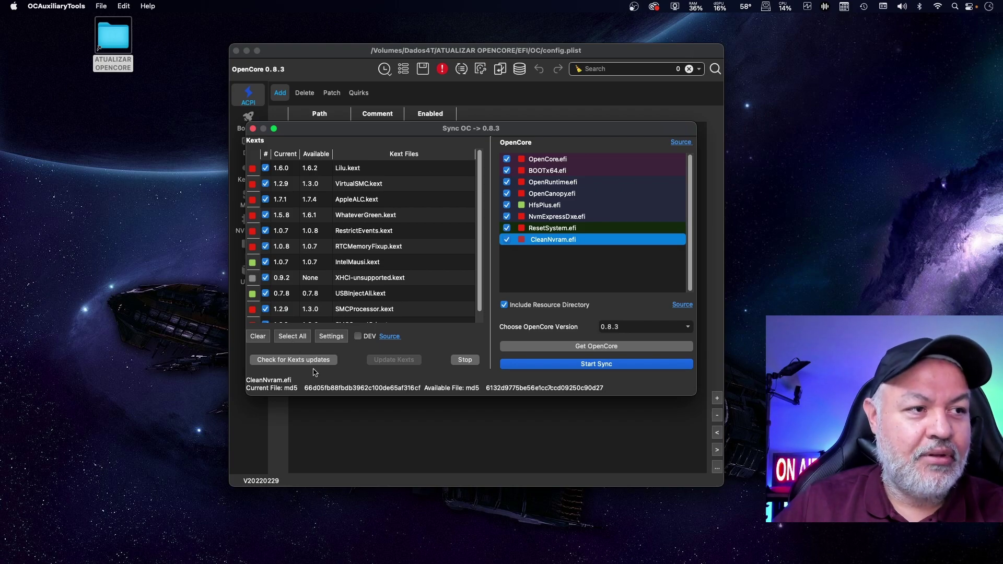
pyautogui.click(285, 360)
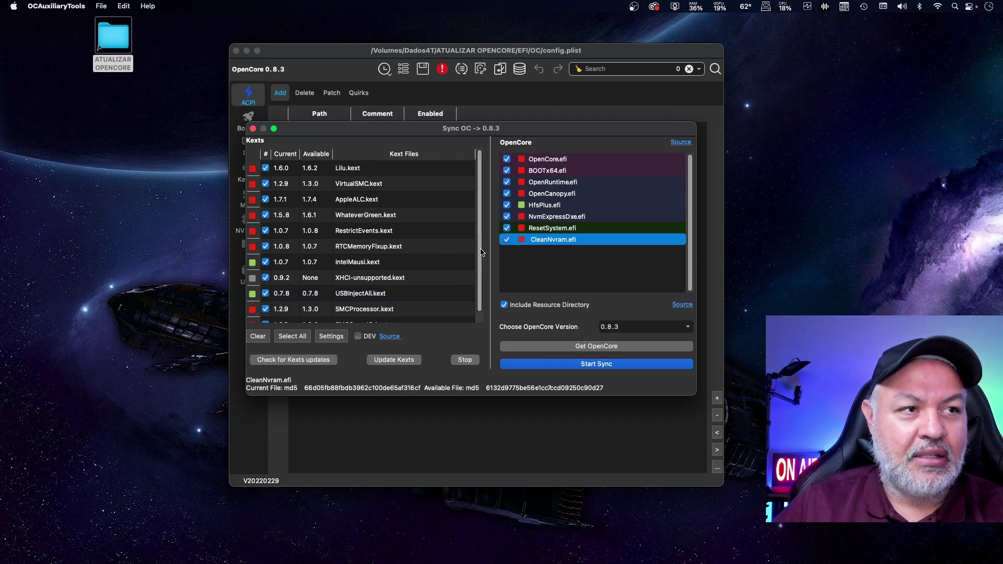
pyautogui.scroll(-1, 476, 222)
pyautogui.scroll(1, 470, 188)
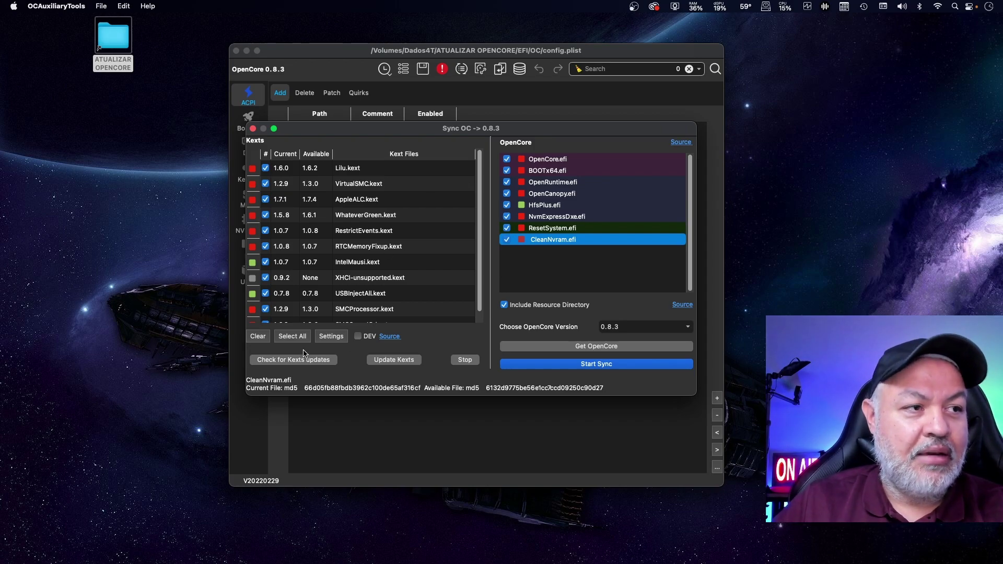
# Clear the kext selection and mark Lilu, VirtualSMC, AppleALC, WhateverGreen, RestrictEvents and RTCMemoryFixup for syncing
pyautogui.click(256, 338)
pyautogui.scroll(-1, 416, 195)
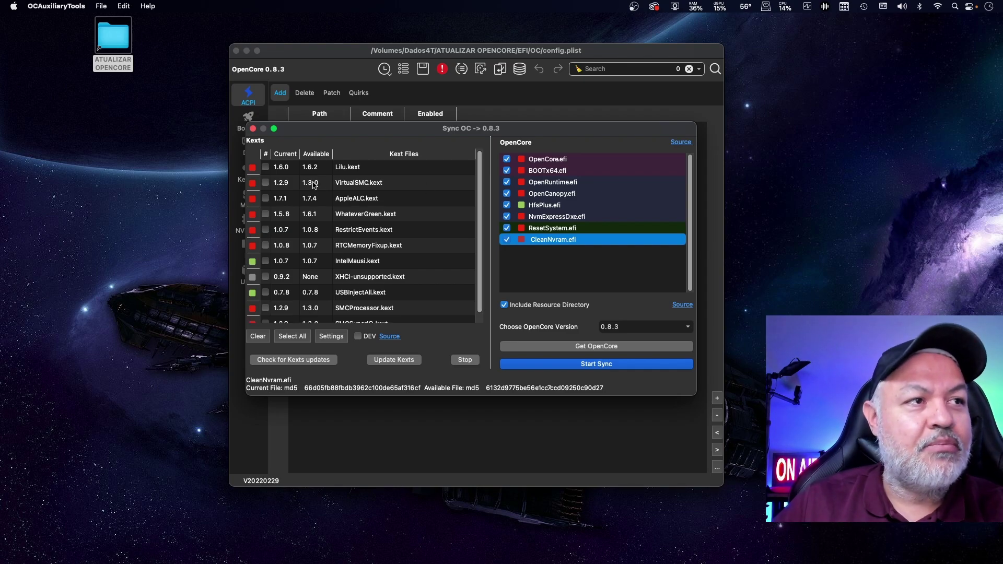
pyautogui.click(265, 182)
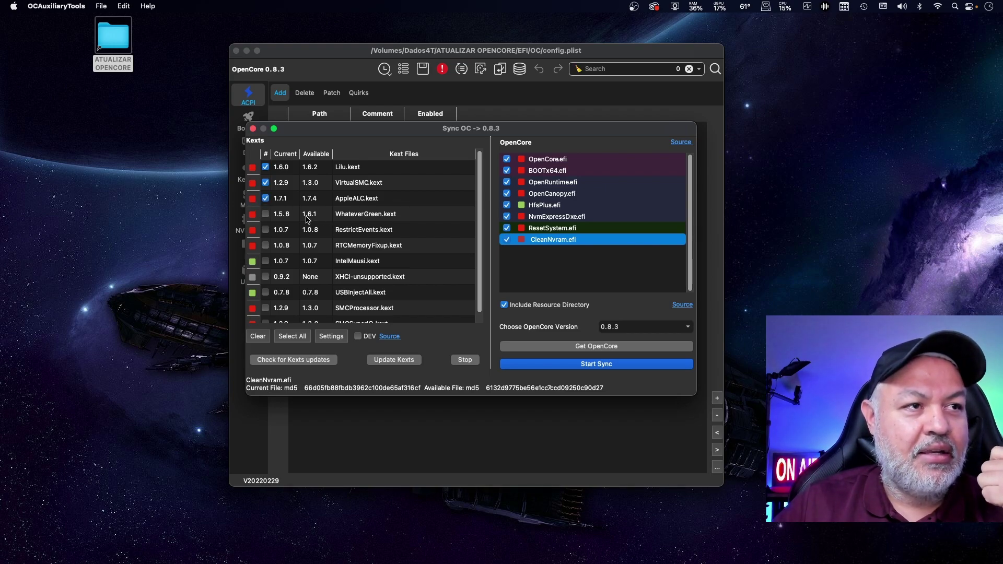
pyautogui.click(265, 214)
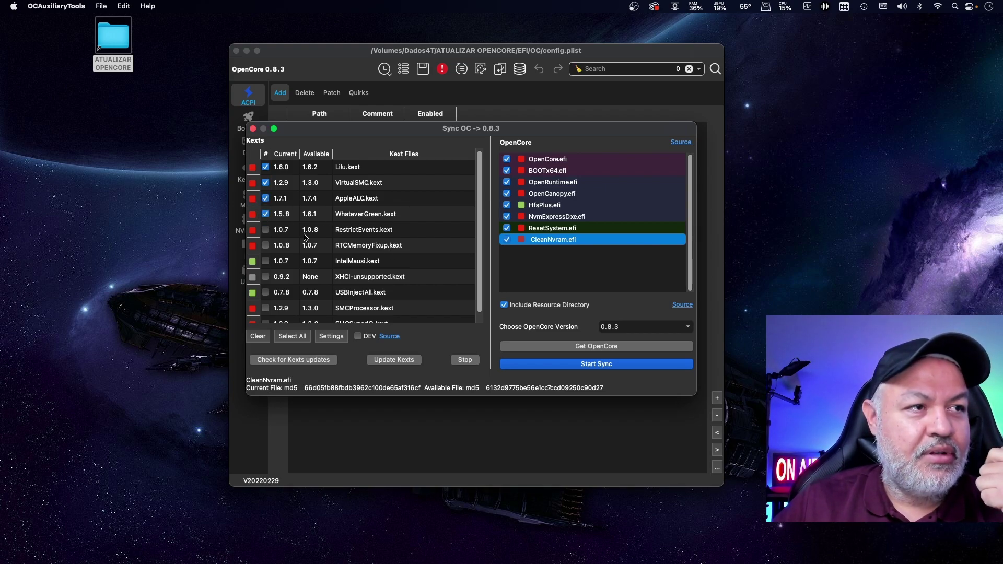
pyautogui.click(265, 230)
pyautogui.click(378, 247)
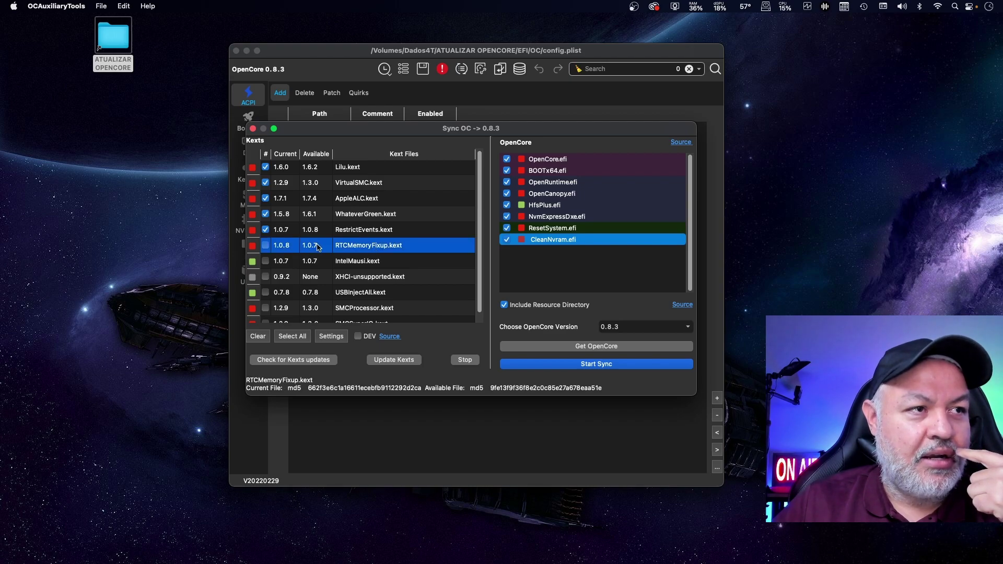
pyautogui.click(267, 247)
# Mark SMCProcessor.kext and SMCSuperIO.kext for syncing, leaving IntelMausi, XHCI-unsupported and USBInjectAll unselected
pyautogui.click(344, 264)
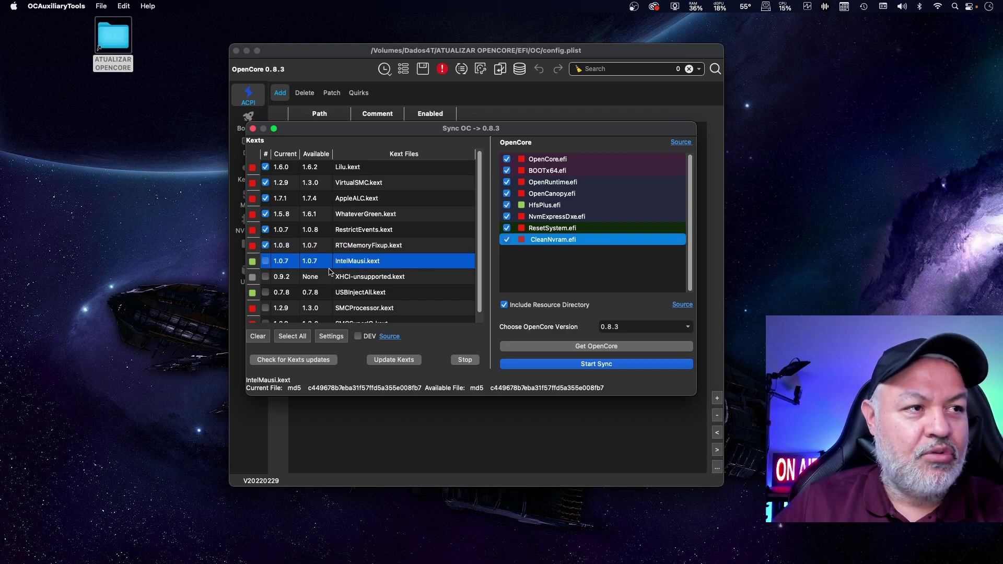
pyautogui.click(316, 283)
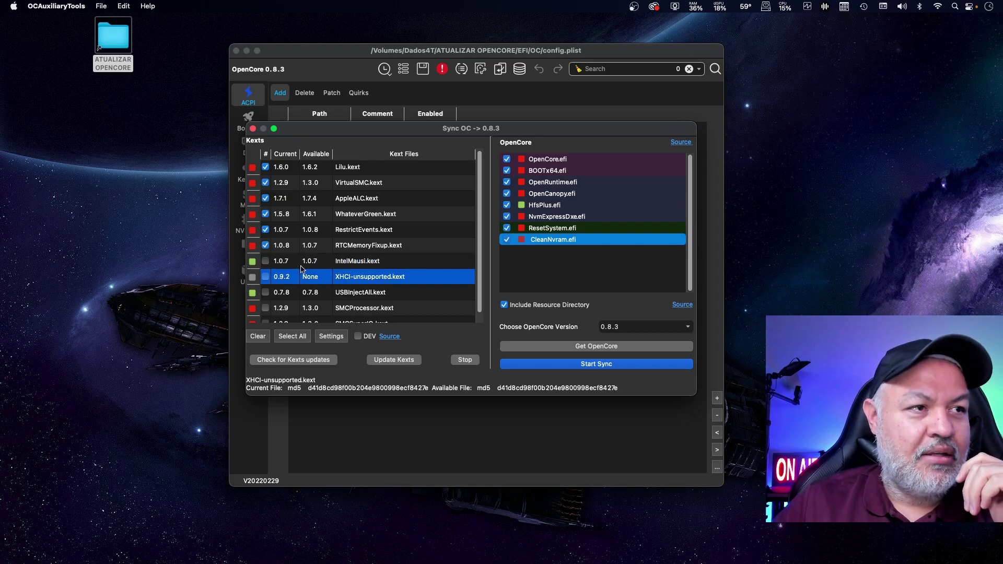
pyautogui.click(379, 264)
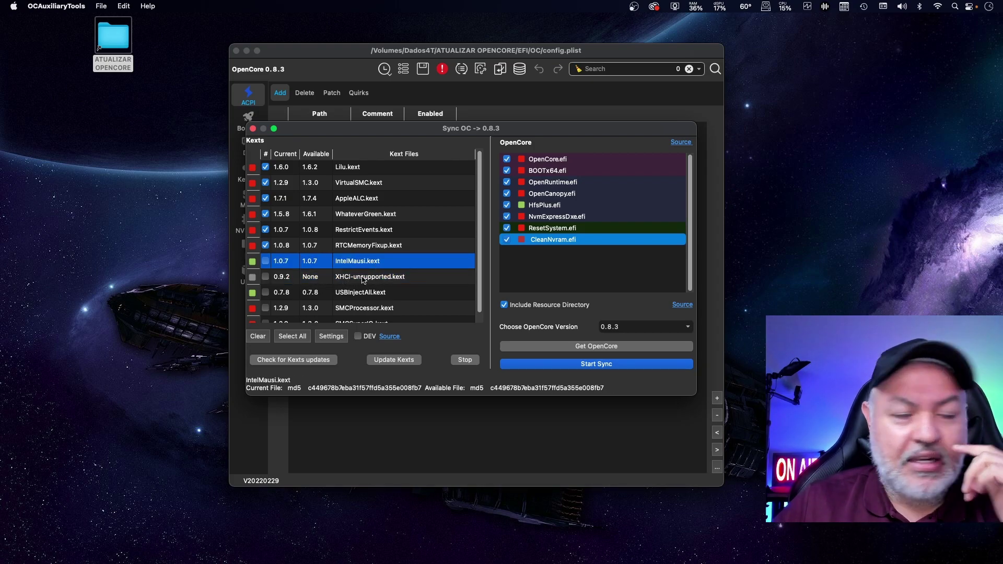
pyautogui.click(362, 280)
pyautogui.scroll(-1, 283, 276)
pyautogui.click(339, 287)
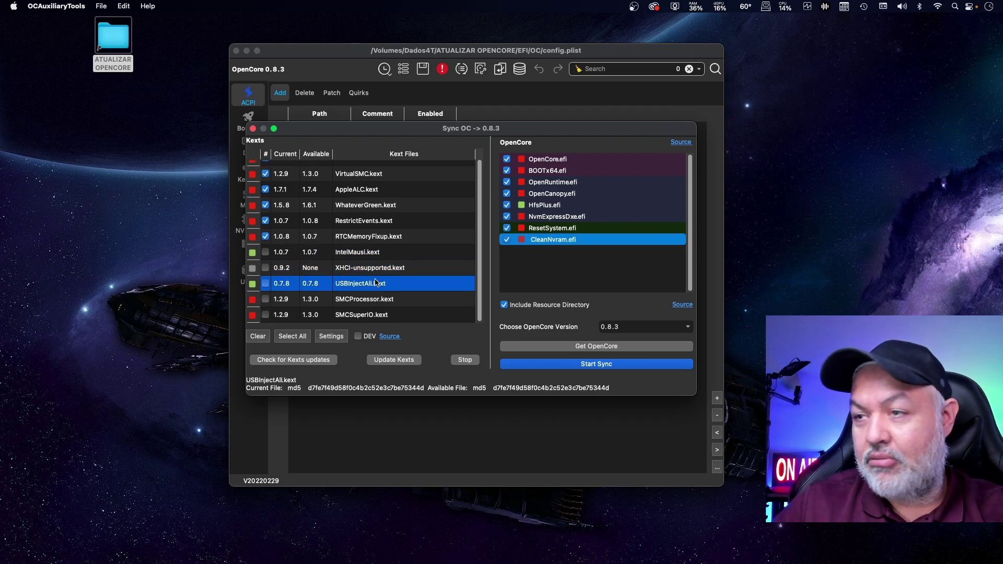
pyautogui.click(359, 299)
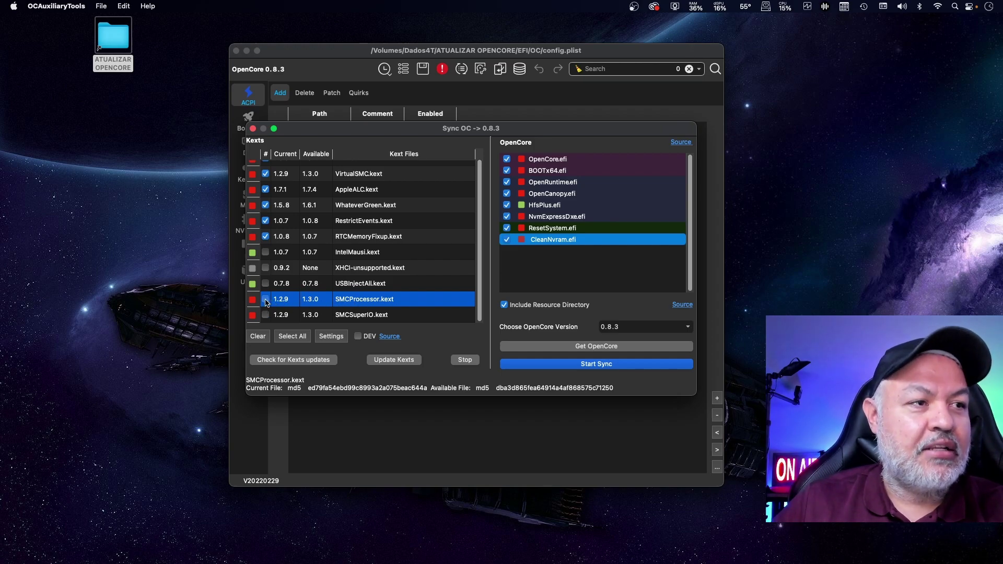
pyautogui.click(307, 316)
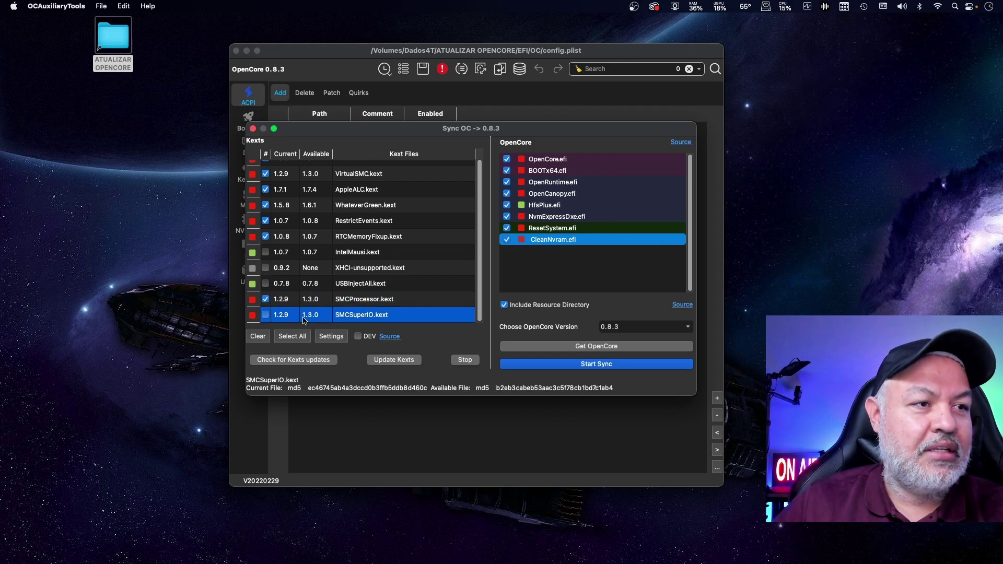
pyautogui.click(266, 315)
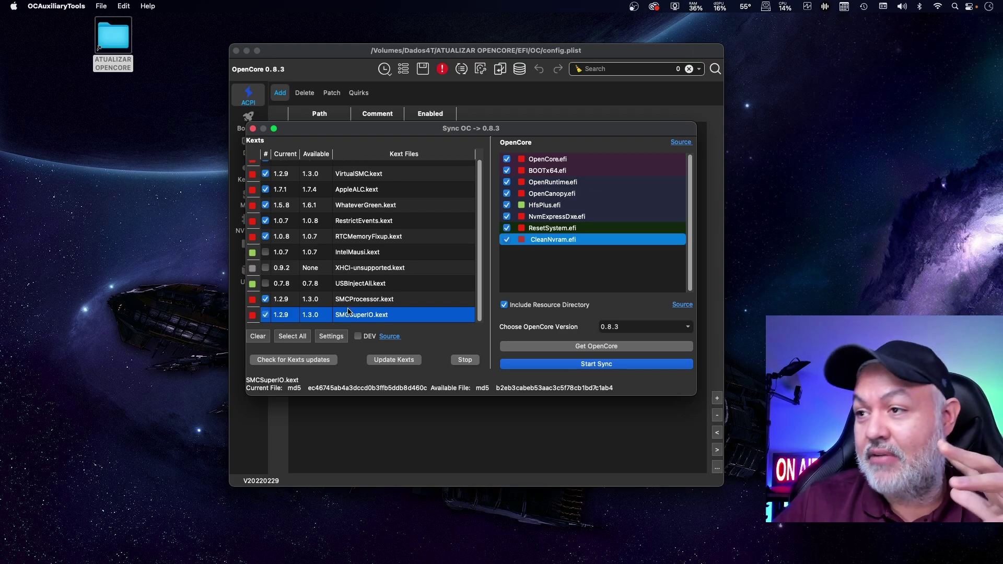
# Sync the selected kexts and OpenCore files to 0.8.3, acknowledge the result, and close the sync window
pyautogui.scroll(1, 427, 310)
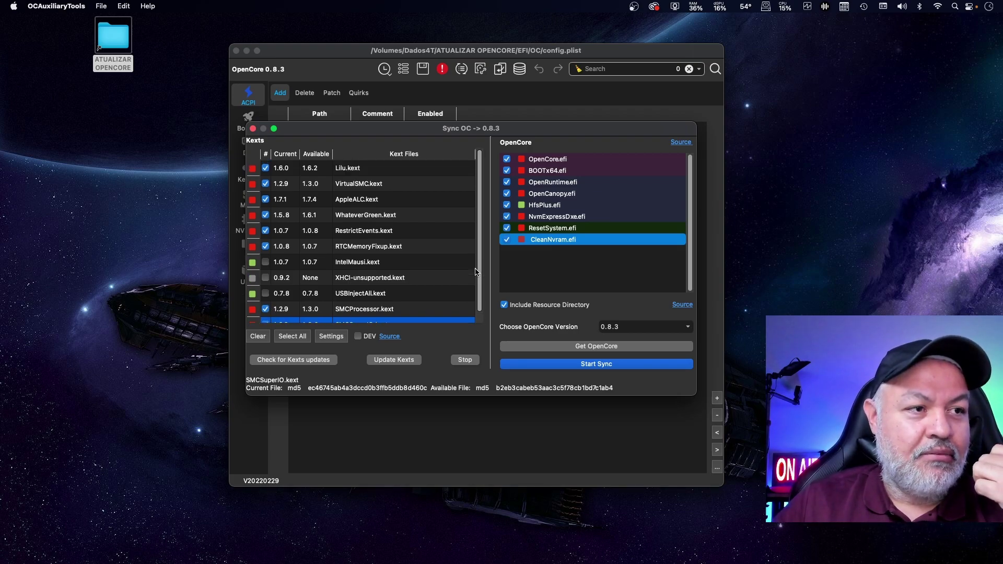
pyautogui.scroll(-1, 470, 274)
pyautogui.click(601, 366)
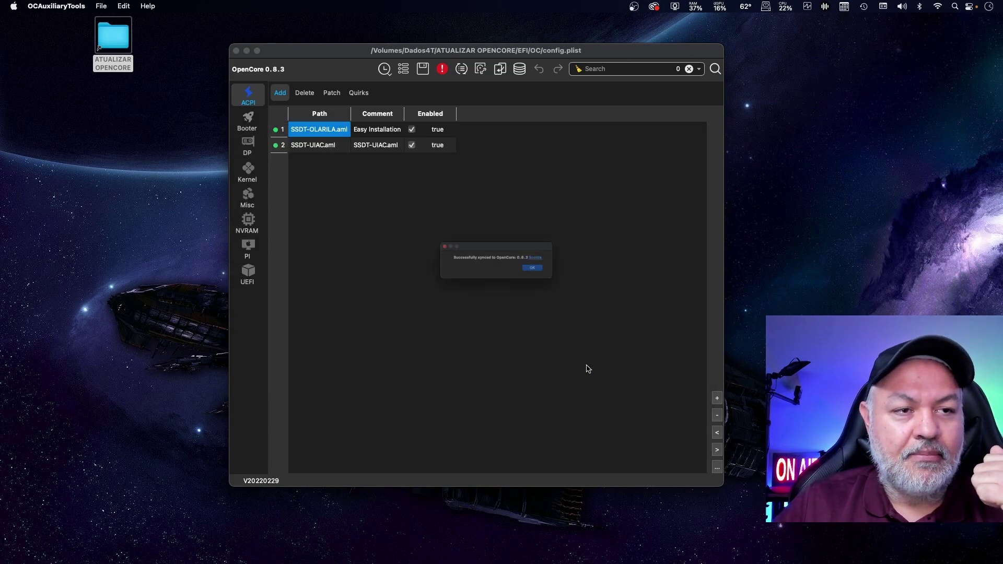
pyautogui.click(562, 274)
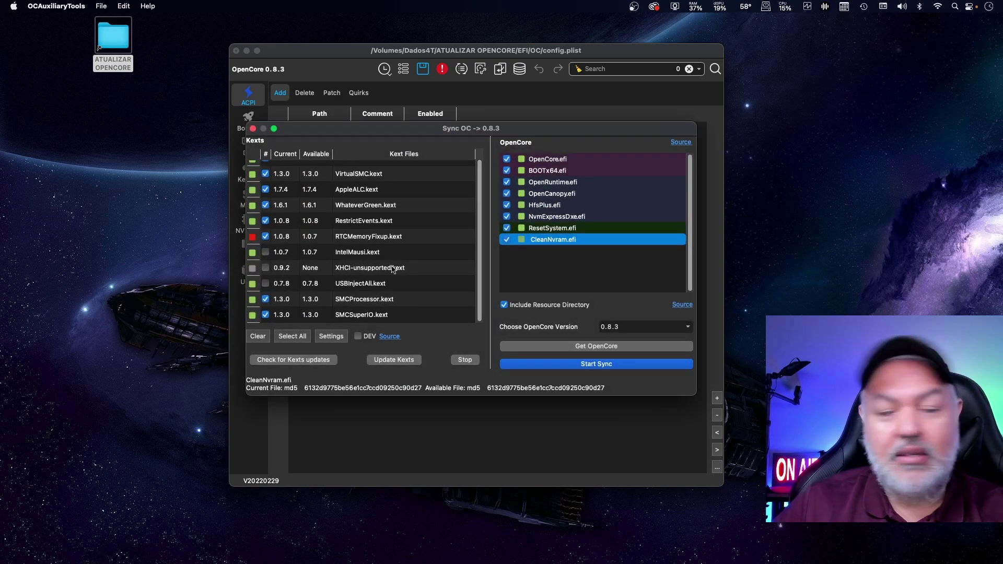
pyautogui.click(253, 128)
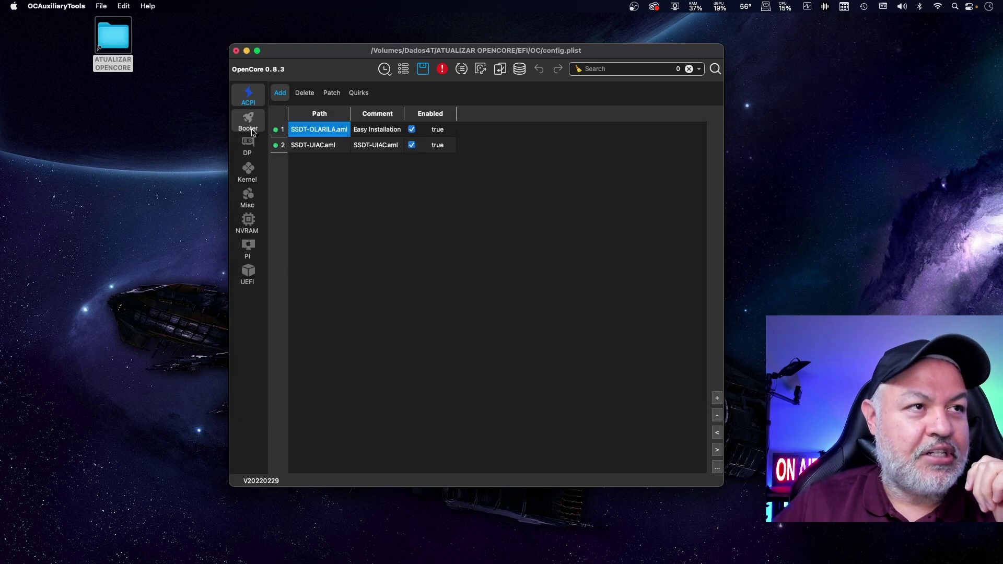
# Run OC Validate on the synced config.plist, close the report, and save the configuration
pyautogui.click(442, 70)
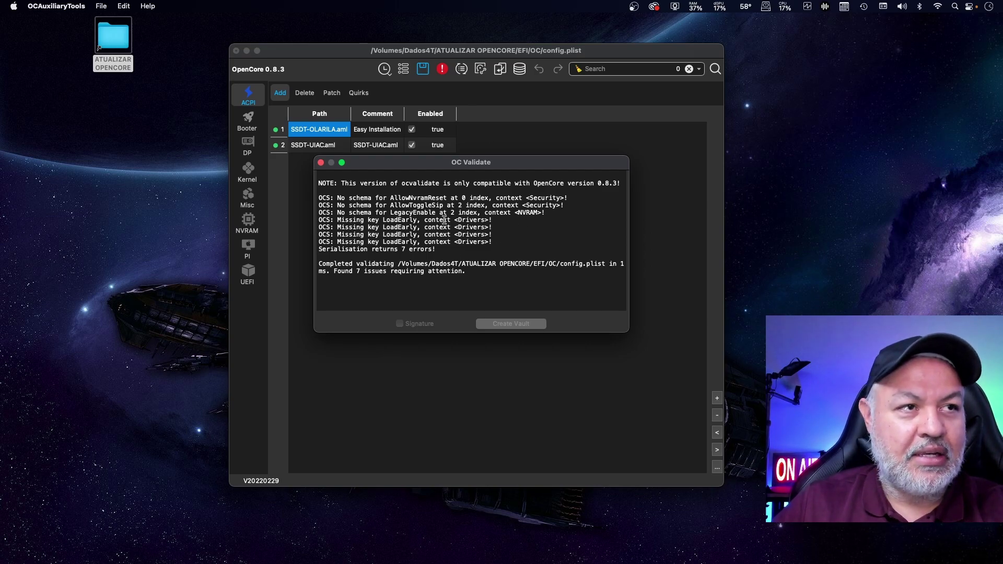
pyautogui.click(321, 164)
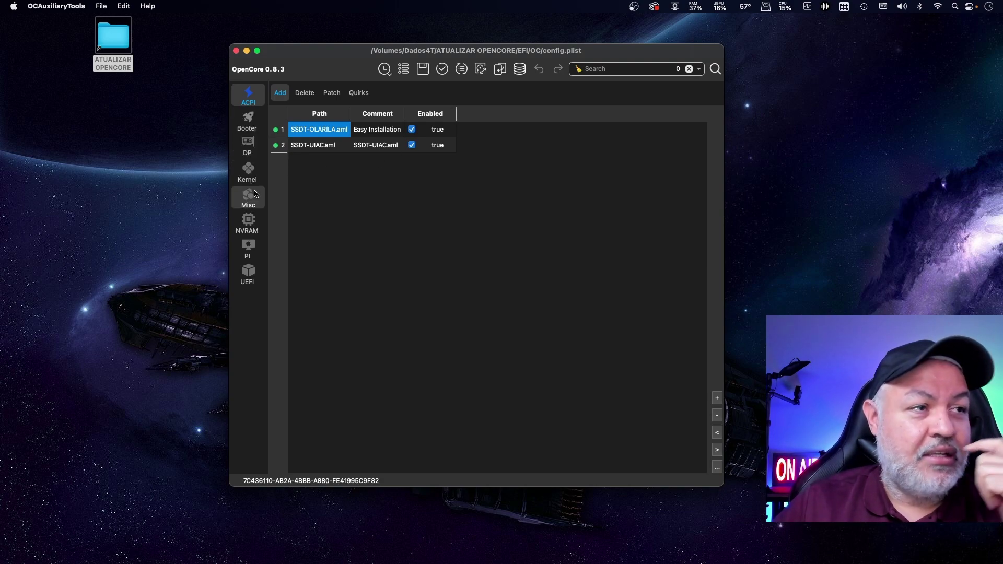
# Add ResetNvramEntry.efi from the database's Drivers folder to the UEFI drivers list and save config.plist
pyautogui.click(249, 281)
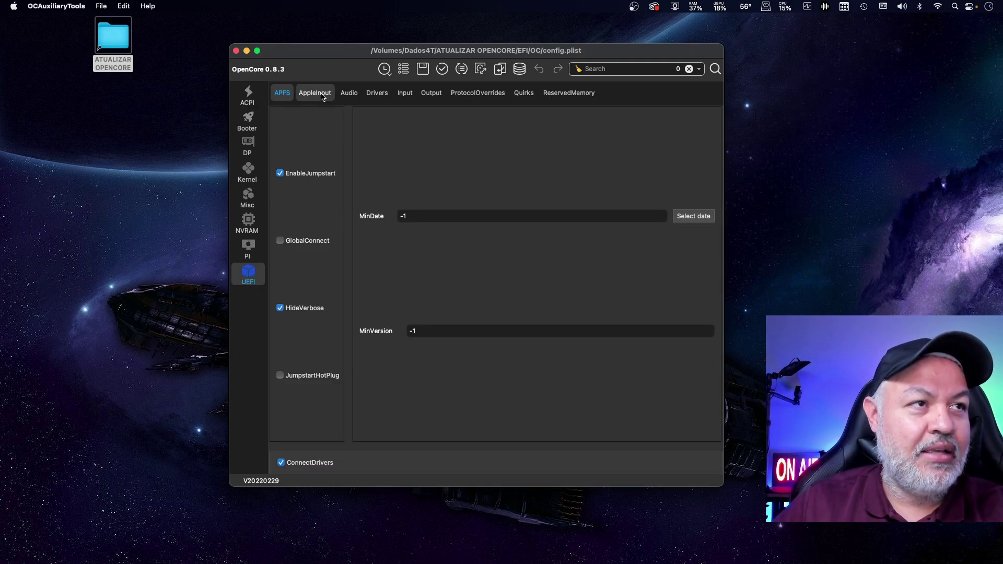
pyautogui.click(376, 93)
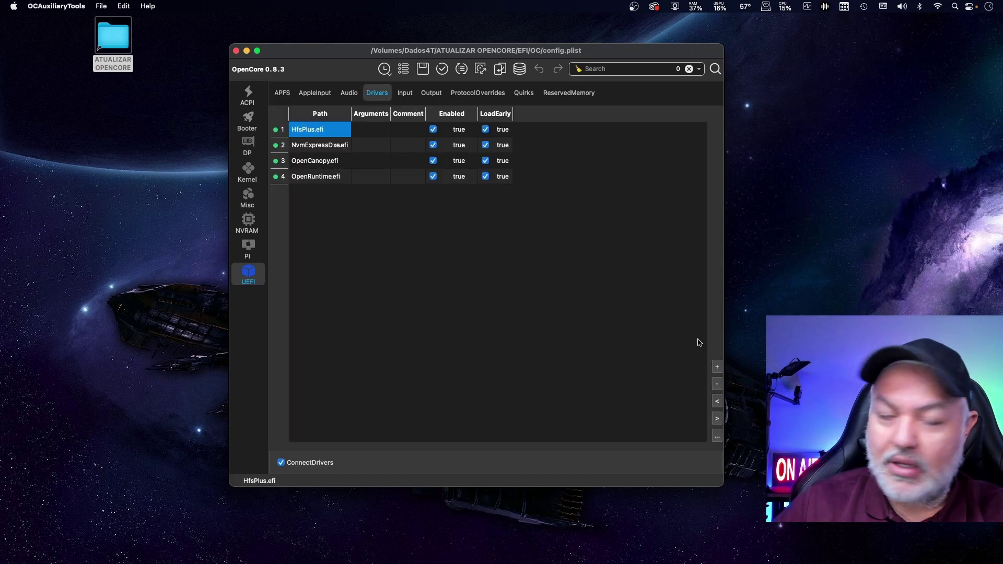
pyautogui.click(717, 439)
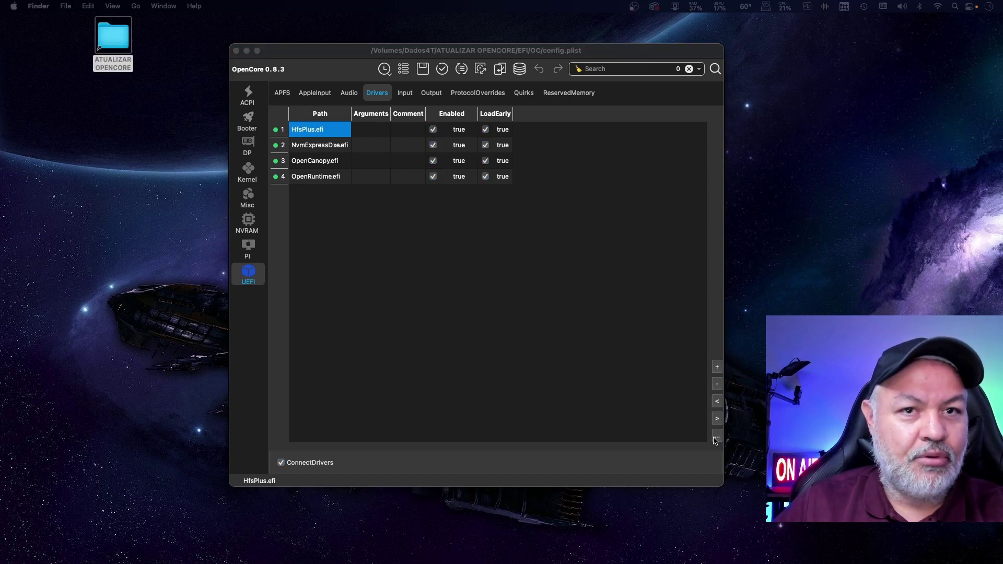
pyautogui.moveTo(908, 255); pyautogui.dragTo(717, 253)
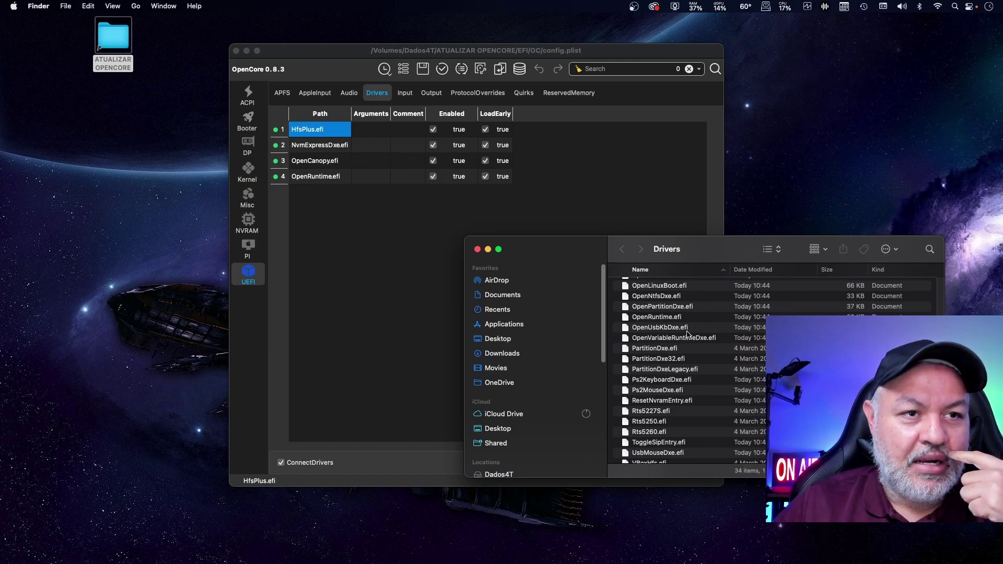
pyautogui.scroll(-2, 693, 356)
pyautogui.moveTo(658, 381); pyautogui.dragTo(403, 251)
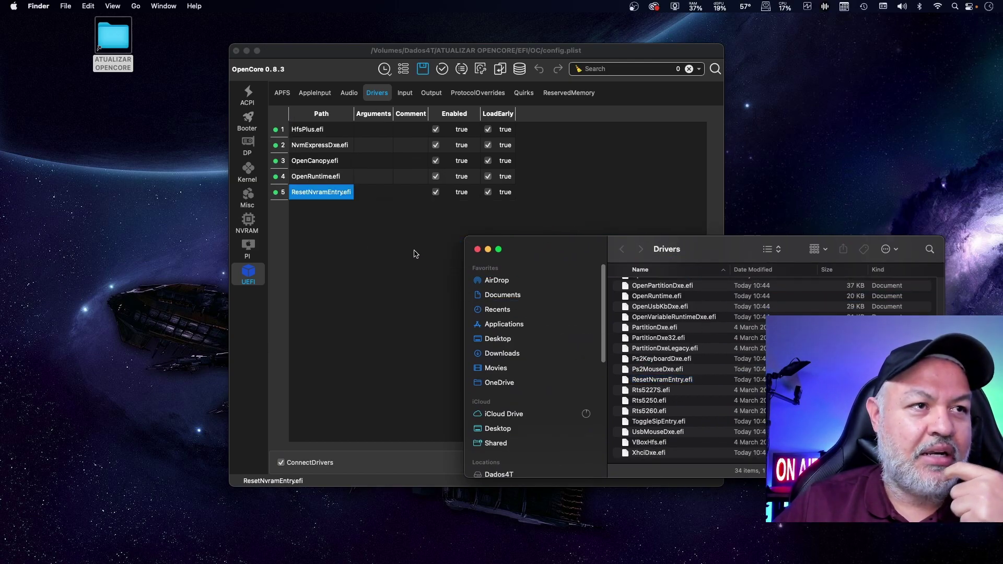
pyautogui.click(438, 82)
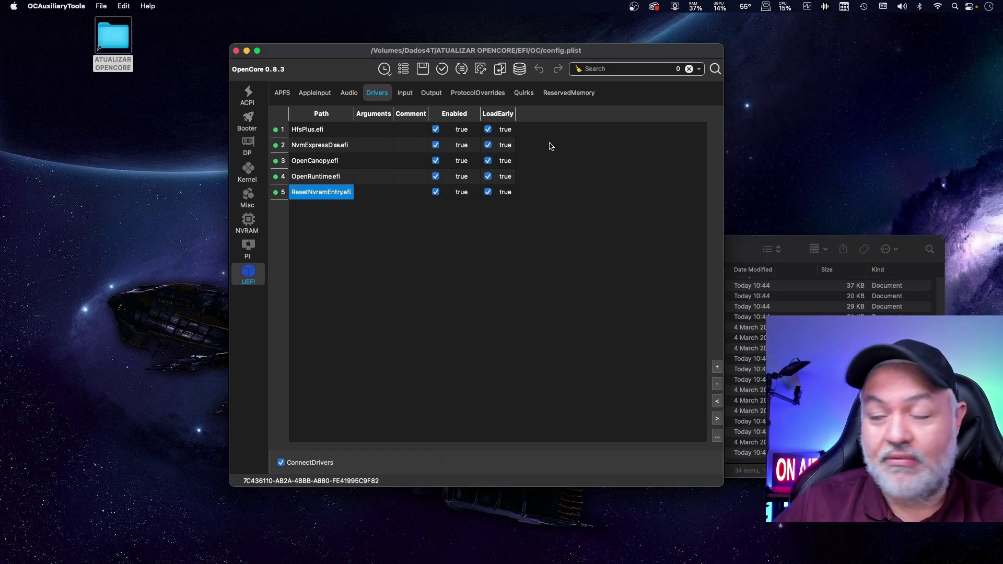
# Close the Drivers folder window and view the NVRAM Add keys under UUID 4D1FDA02-38C7-4A6A-9CC6-4BCCA8B30102
pyautogui.click(739, 236)
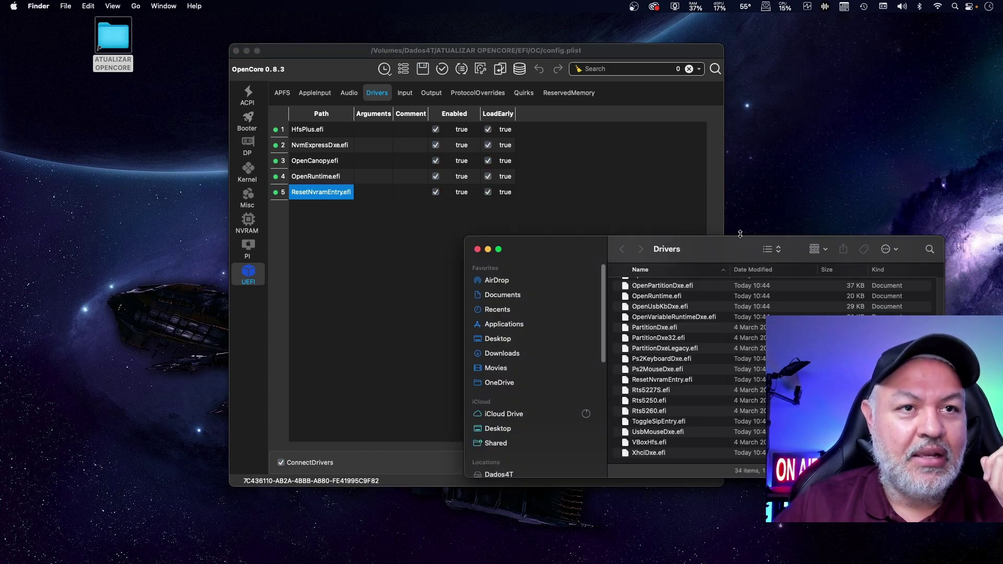
pyautogui.click(478, 251)
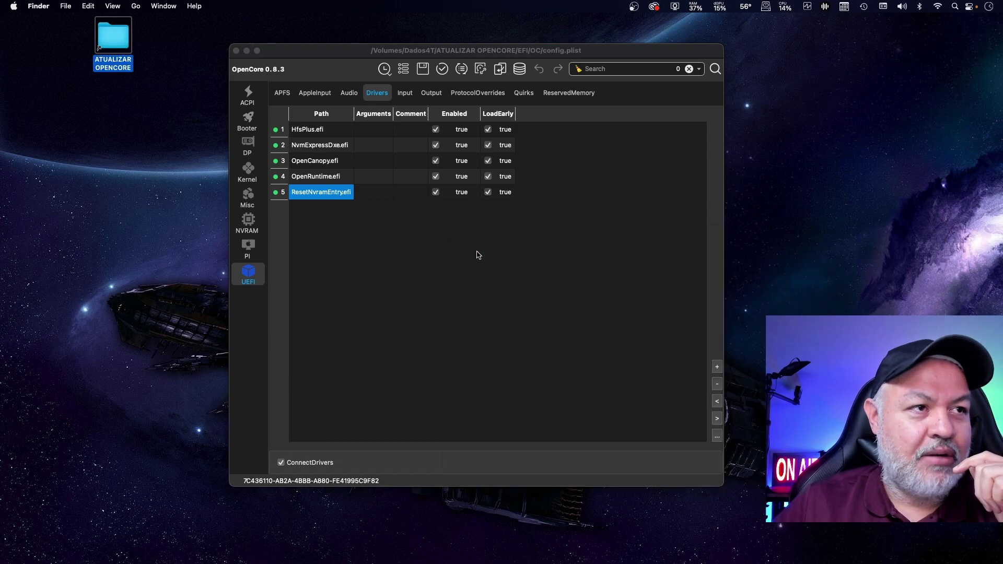
pyautogui.click(248, 223)
pyautogui.click(329, 150)
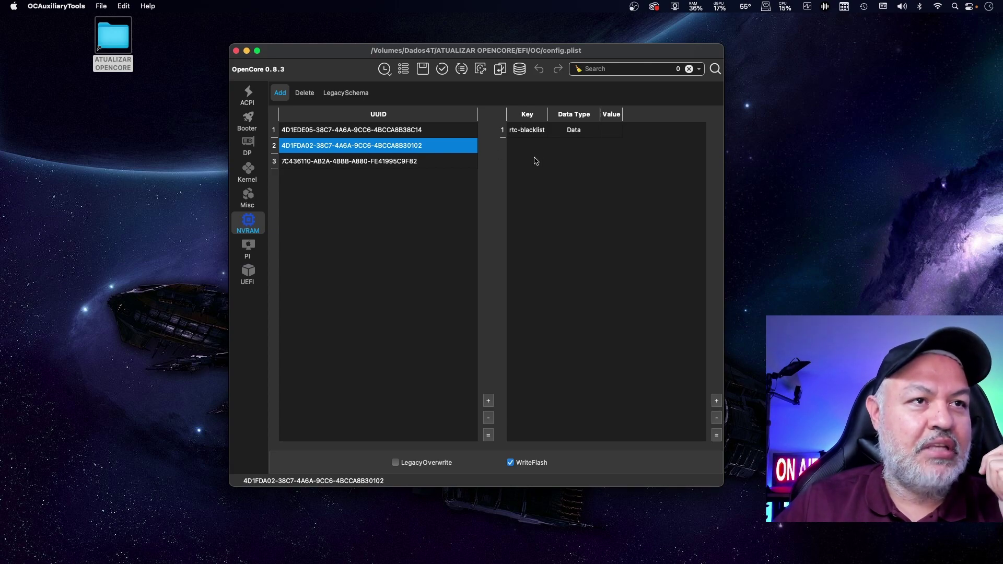
pyautogui.click(524, 135)
# Add opencore-version to the NVRAM Delete values of UUID 4D1FDA02-38C7-4A6A-9CC6-4BCCA8B30102
pyautogui.click(305, 93)
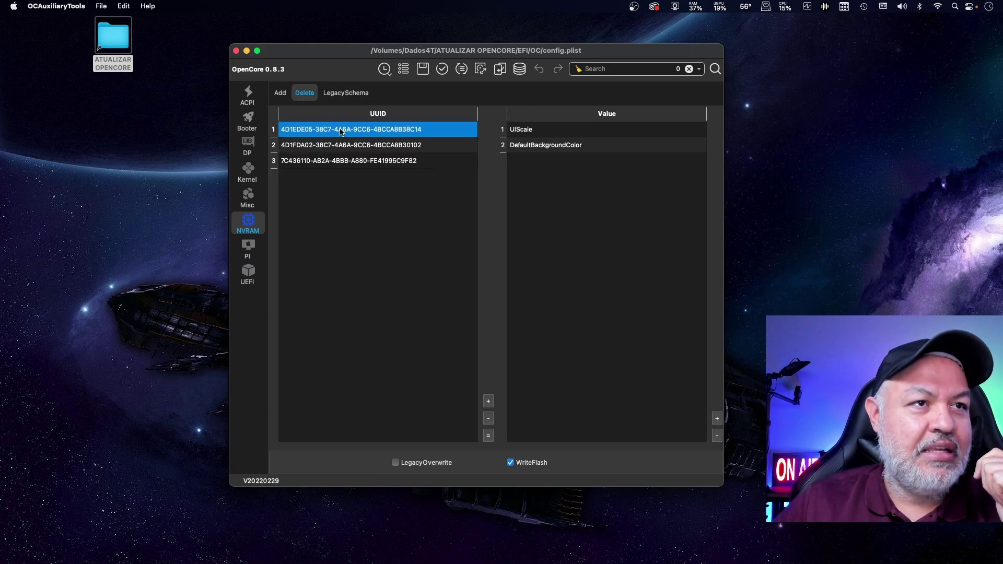
pyautogui.click(300, 149)
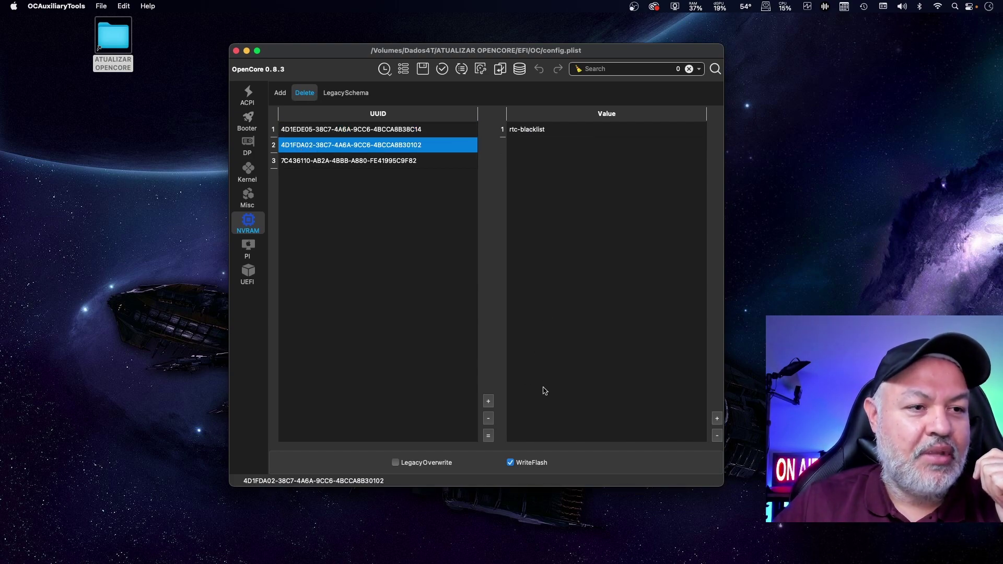
pyautogui.click(717, 420)
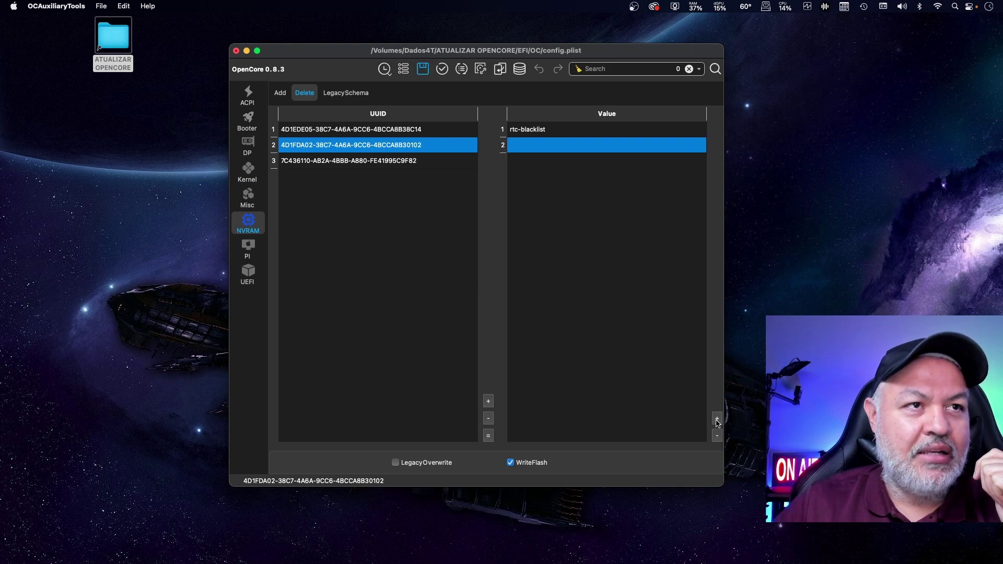
pyautogui.doubleClick(532, 145)
pyautogui.write('ope')
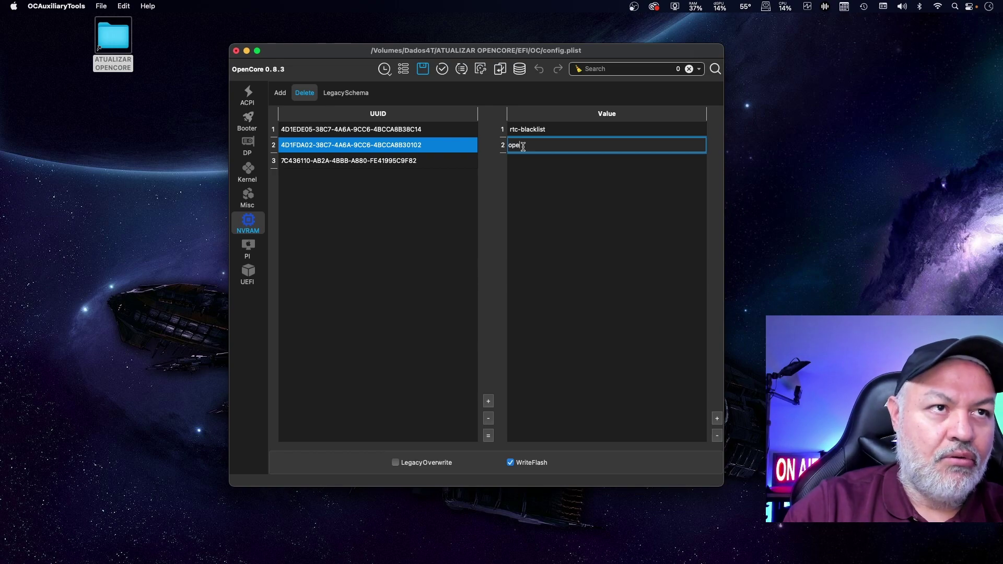
pyautogui.write('ncore-version')
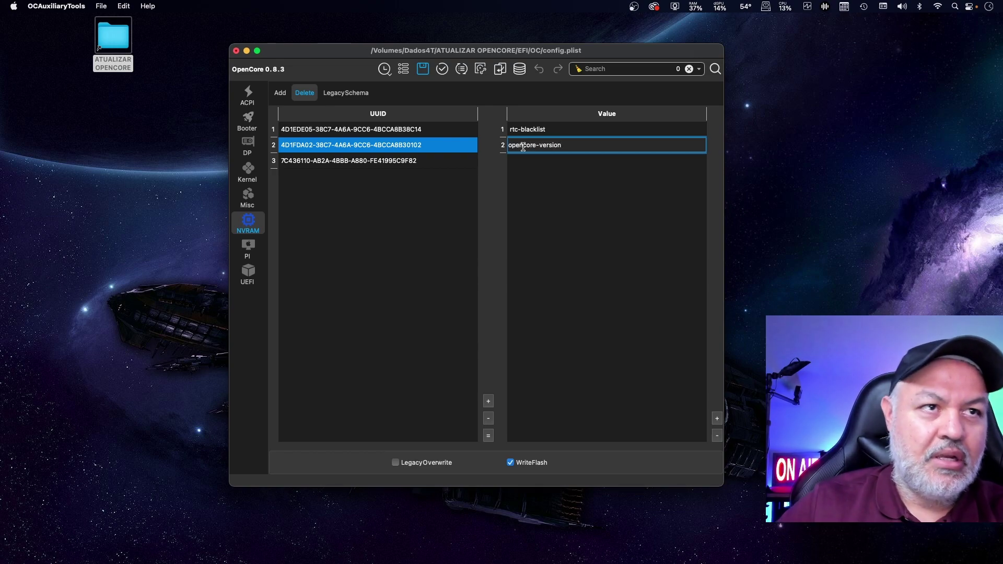
pyautogui.press('Return')
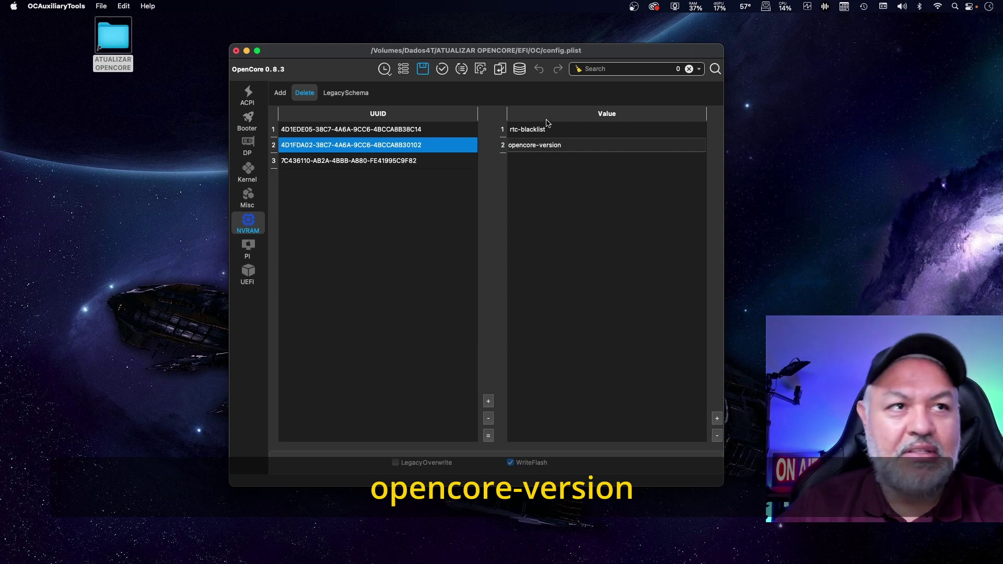
# Save config.plist with the new NVRAM Delete value and close OCAuxiliaryTools
pyautogui.click(552, 149)
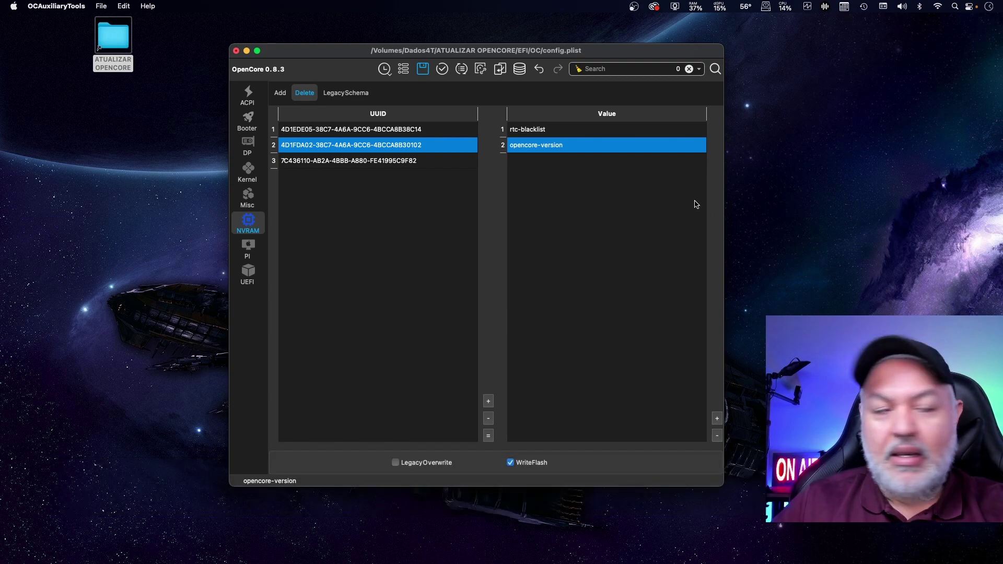
pyautogui.click(423, 73)
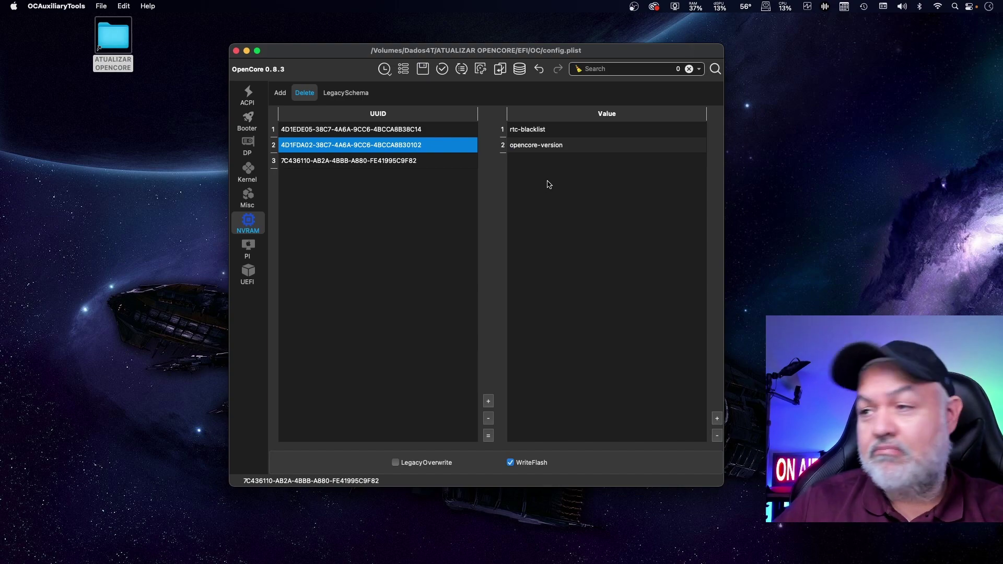
pyautogui.click(236, 50)
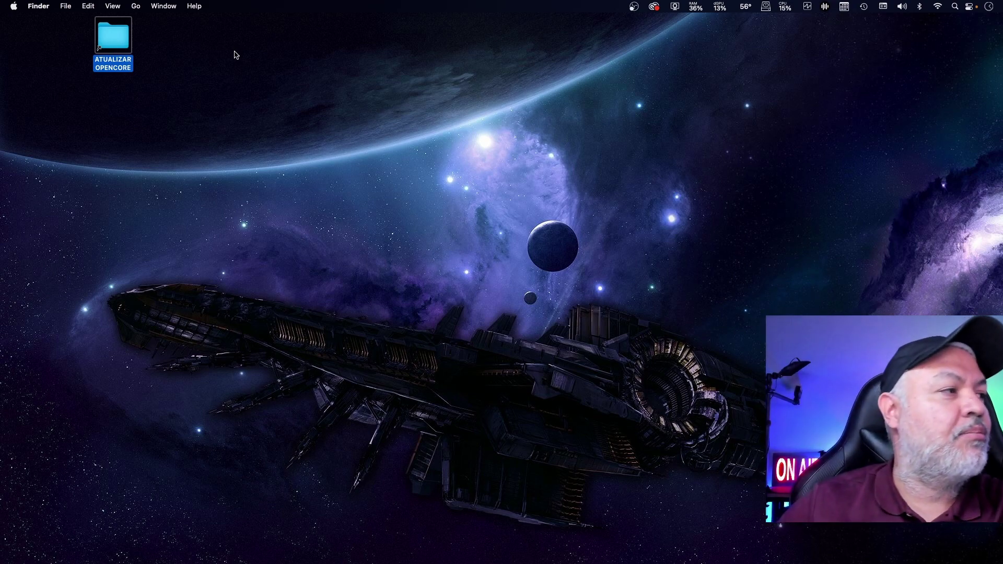
# Mount disk9s1, the EFI partition of the Kingston DT 101 G2 drive, with ESP Mounter Pro and open its volume
pyautogui.click(765, 8)
pyautogui.scroll(-3, 779, 94)
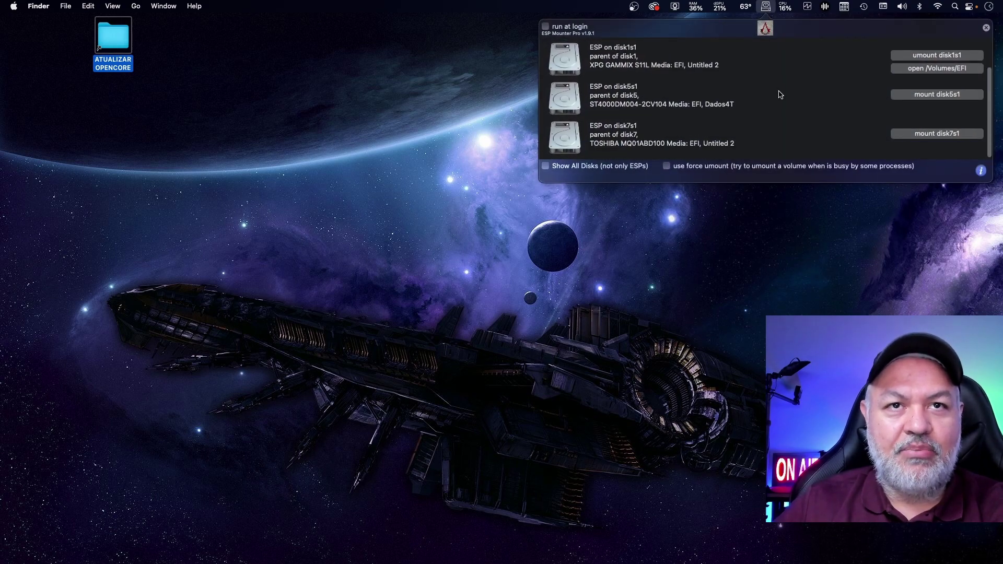
pyautogui.click(865, 137)
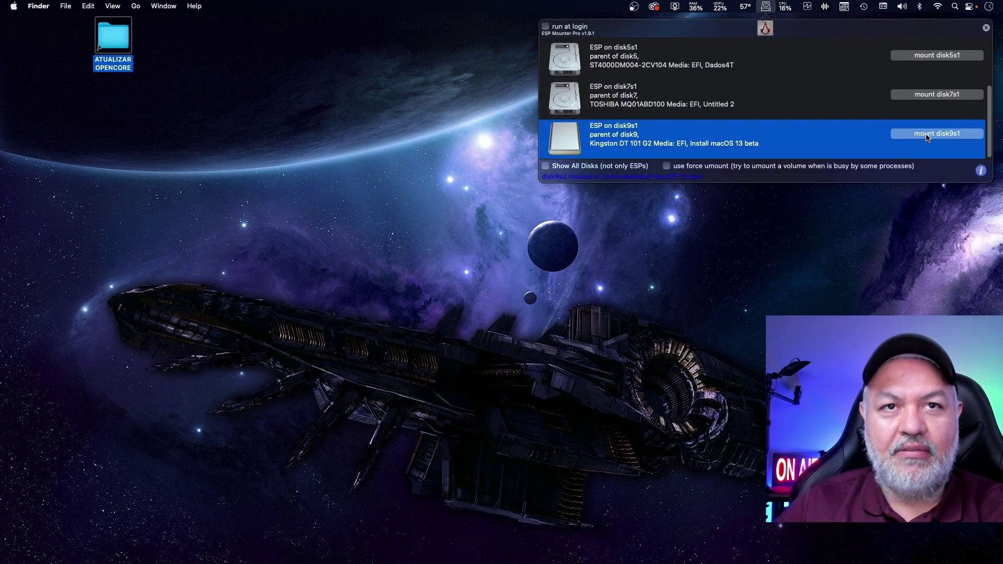
pyautogui.click(946, 133)
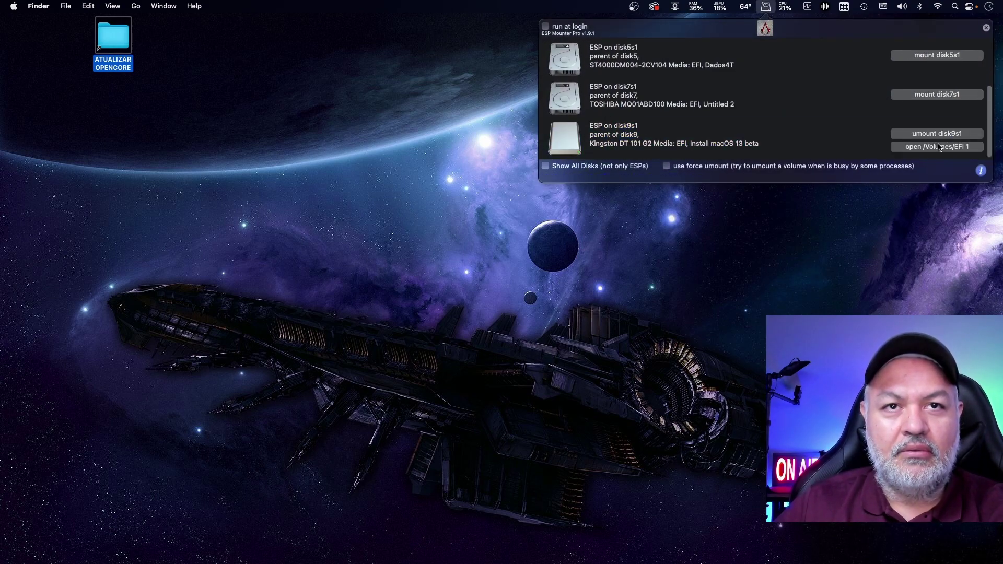
# Move the old EFI folder on the Kingston drive's EFI partition to the Trash and empty the Trash
pyautogui.rightClick(433, 141)
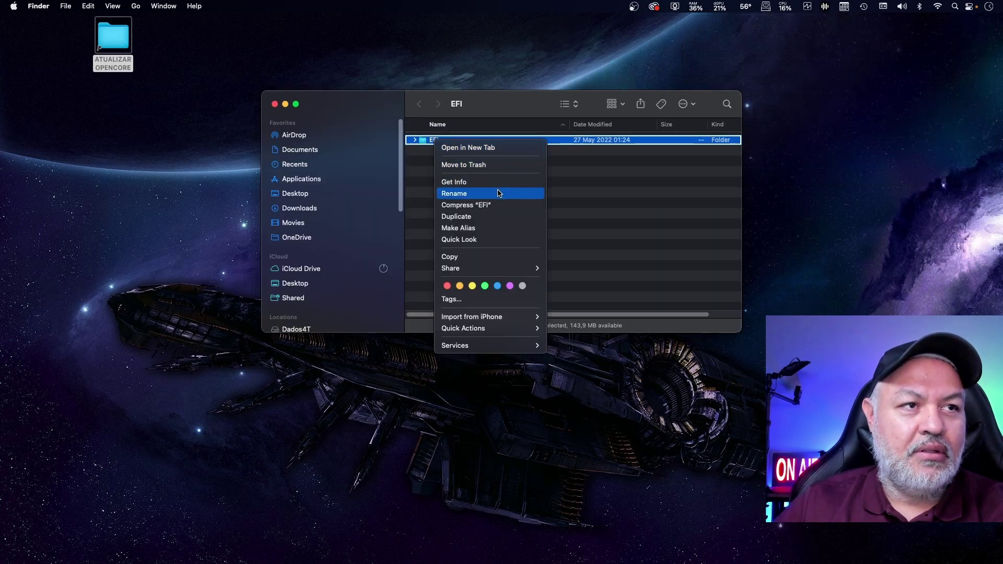
pyautogui.click(500, 169)
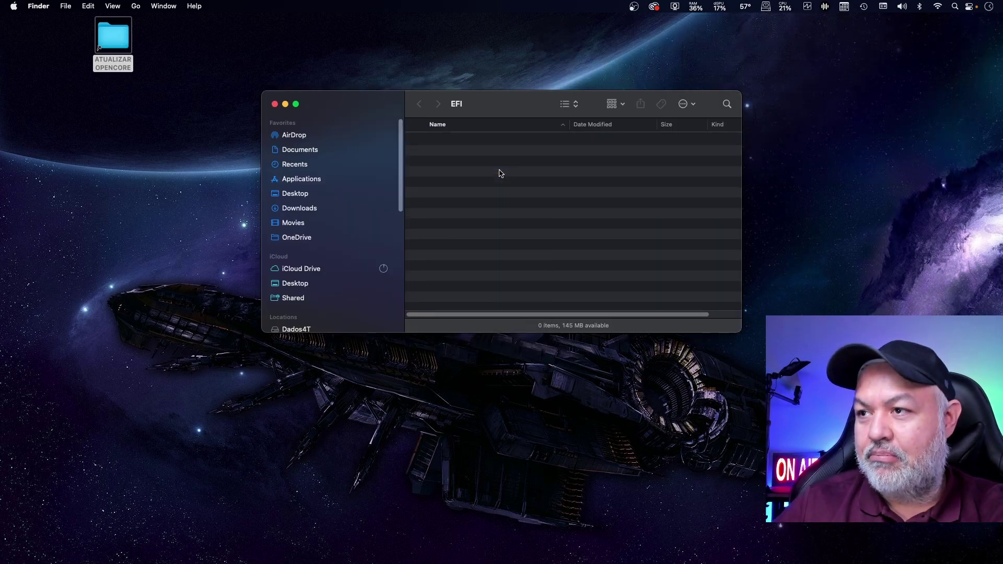
pyautogui.click(38, 6)
pyautogui.moveTo(8, 9)
pyautogui.moveTo(38, 6)
pyautogui.click(31, 56)
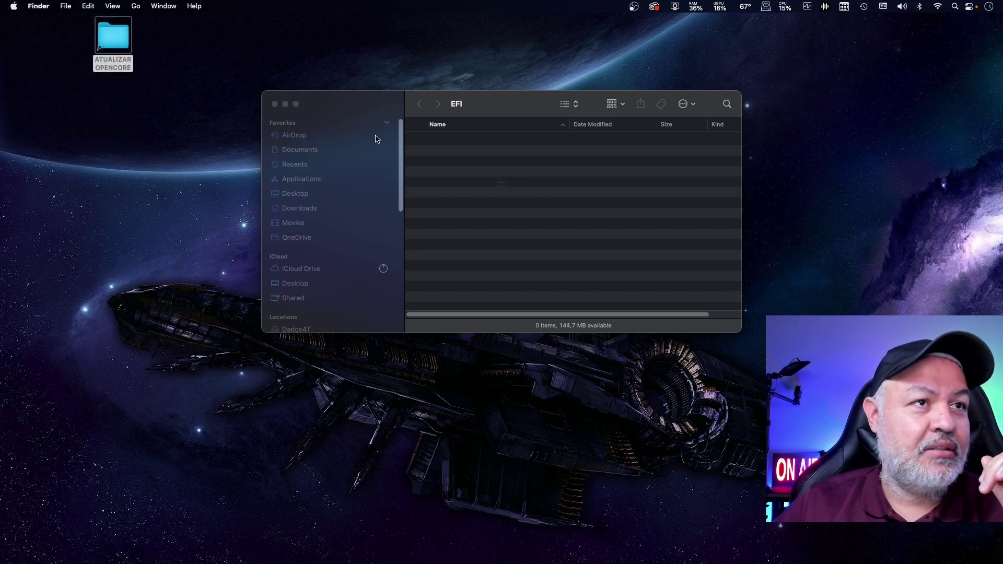
pyautogui.click(537, 228)
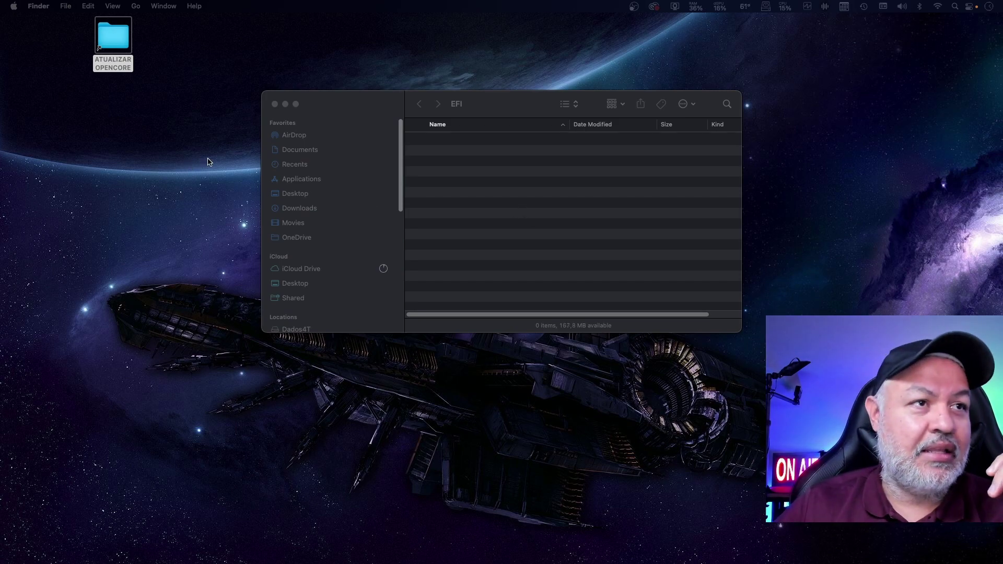
# Copy the updated EFI folder from ATUALIZAR OPENCORE to the Kingston drive's EFI partition
pyautogui.doubleClick(111, 37)
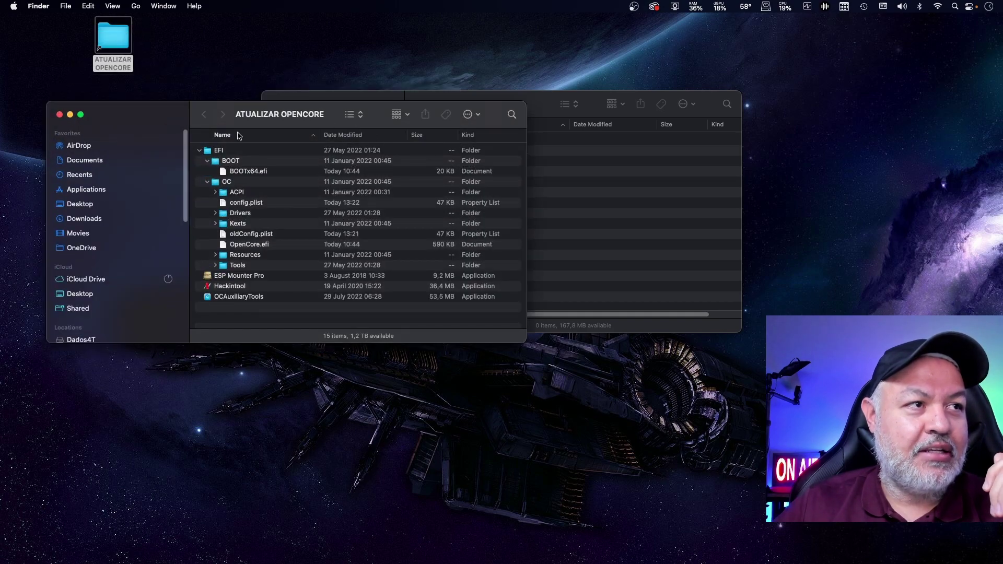
pyautogui.click(200, 150)
pyautogui.moveTo(219, 150); pyautogui.dragTo(540, 119)
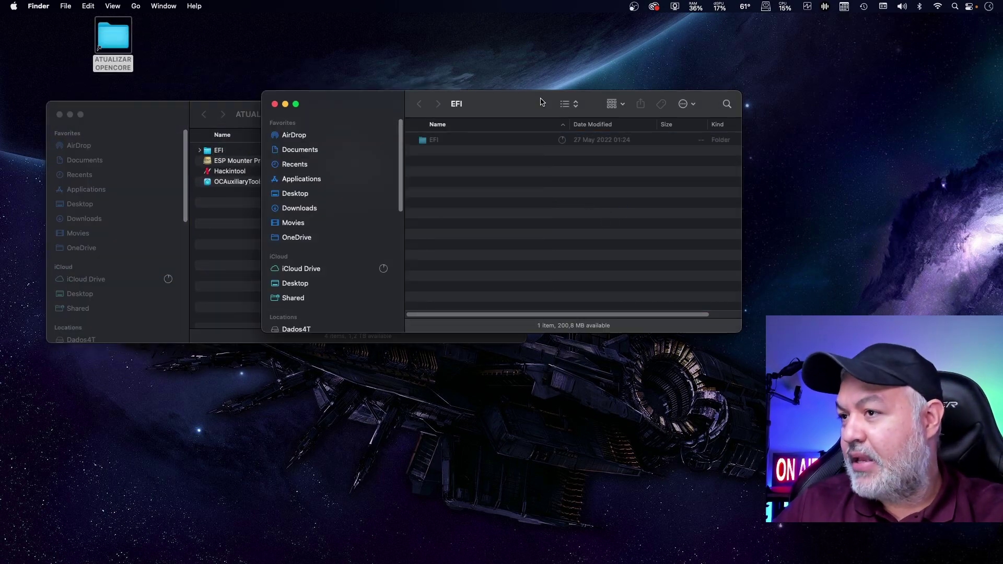